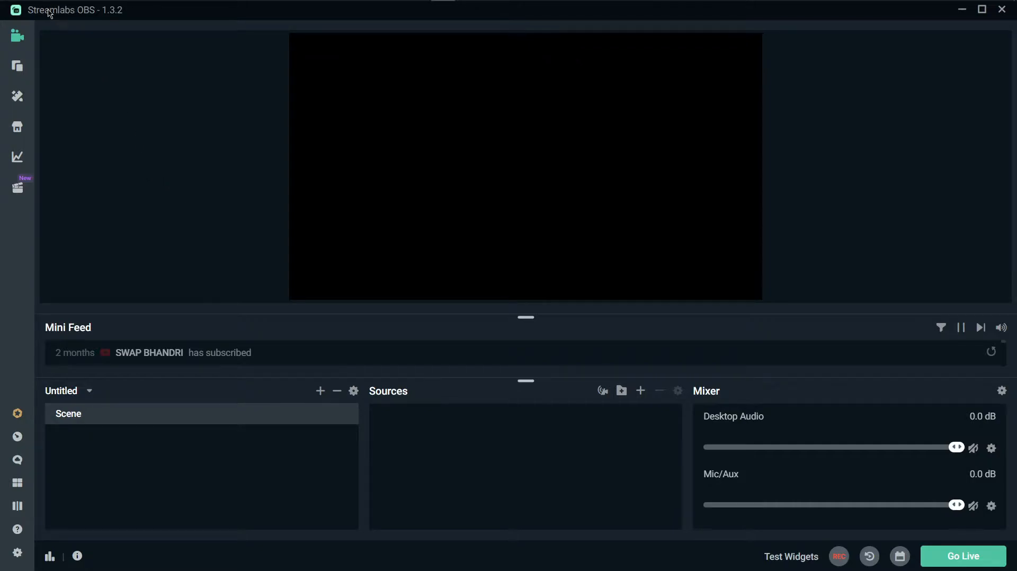
click(491, 8)
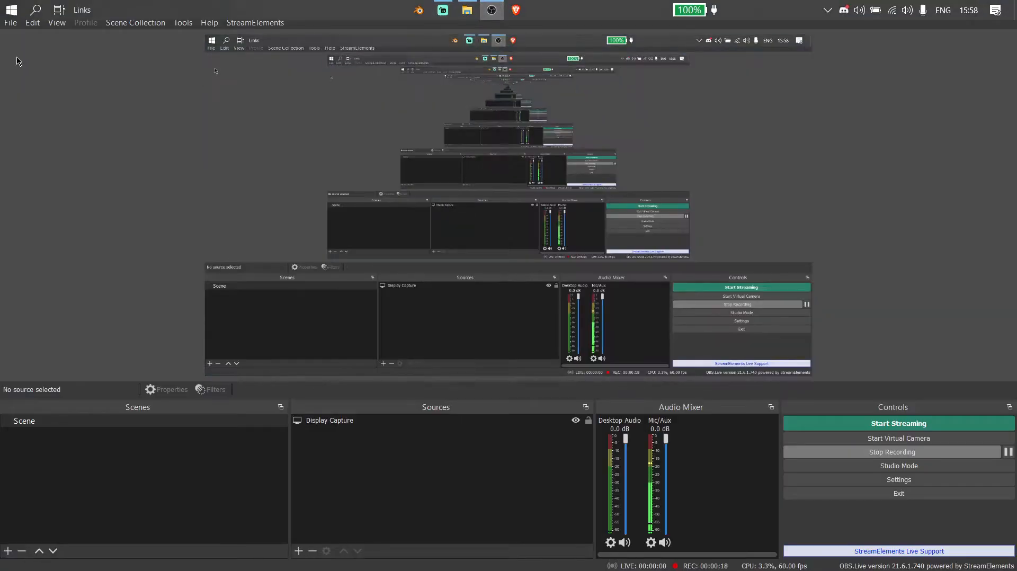
click(438, 7)
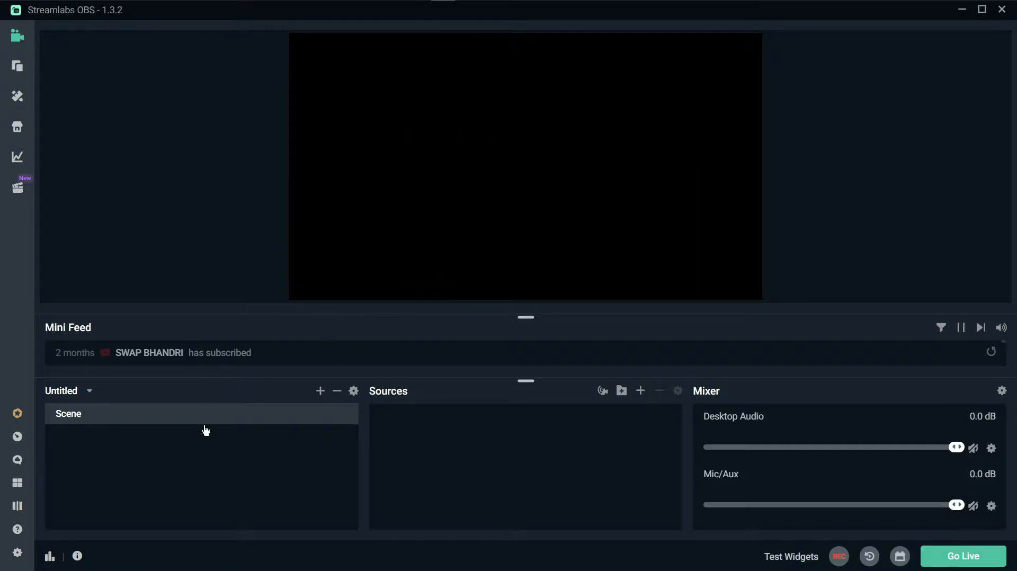
Step: Import the overlay file Brush_Overlay_Tech_Setu.overlay from E:\Work Stuff\Twitch Panels\Tech Setu as a scene collection
click(17, 554)
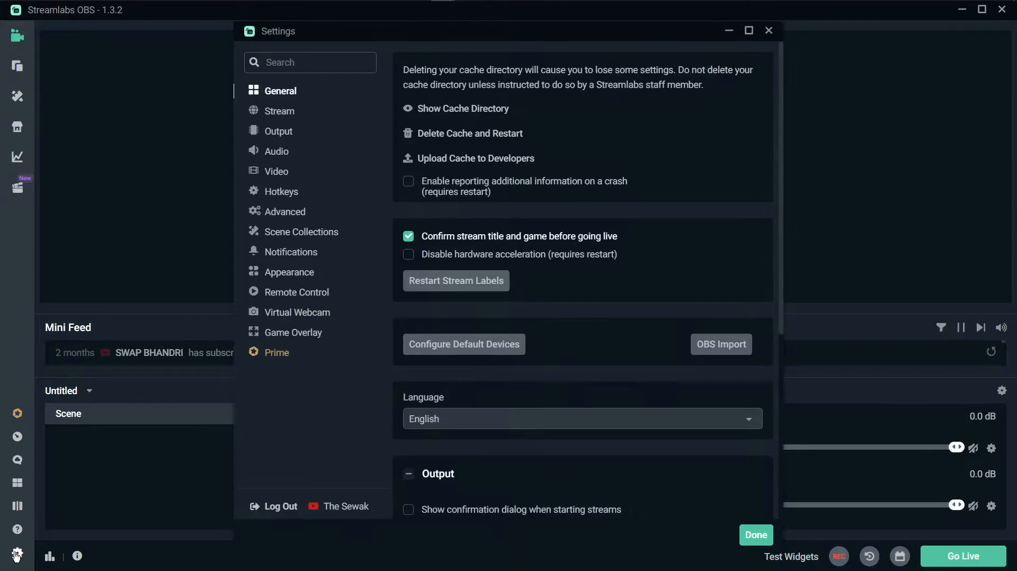
click(291, 232)
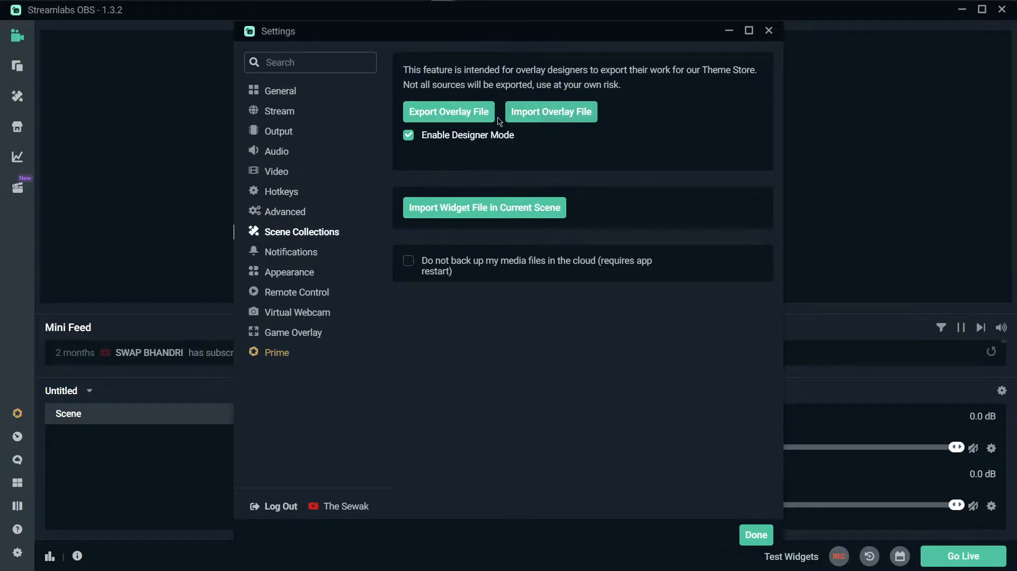
click(549, 113)
click(236, 30)
text(E:\Work Stuff\Twitch Panels\Tech Setu)
key(Return)
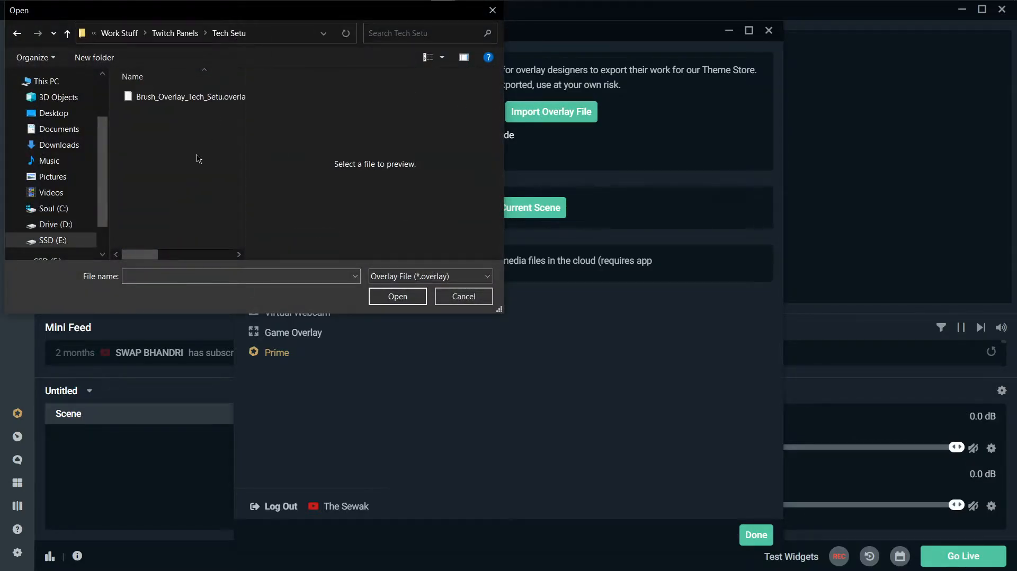
drag(245, 123, 427, 122)
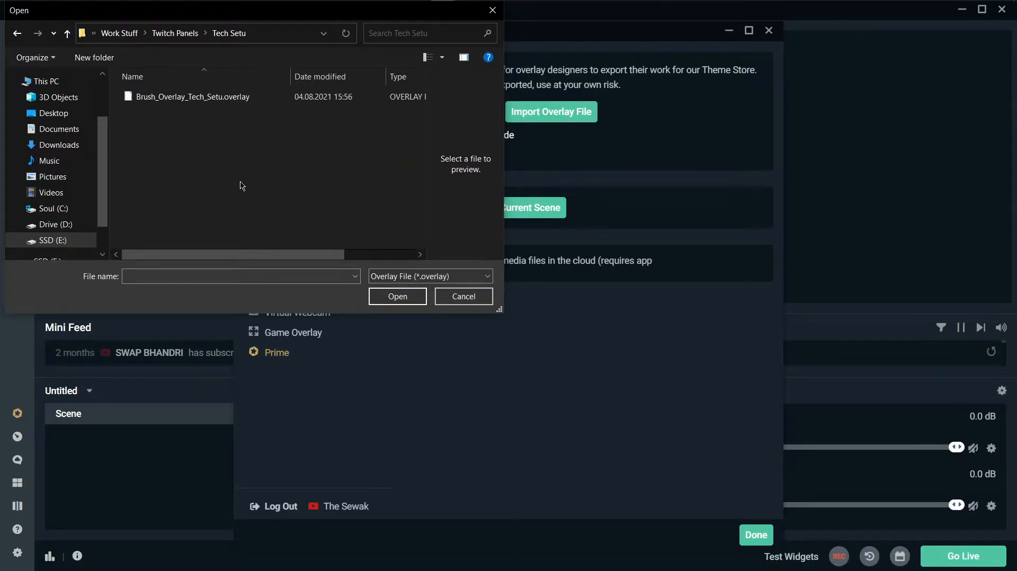
click(180, 98)
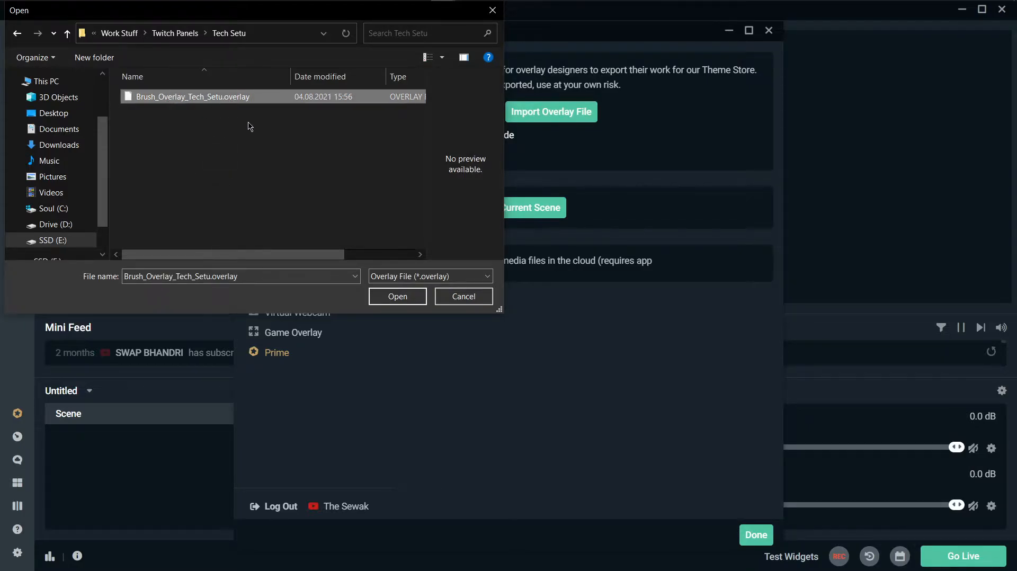
click(396, 296)
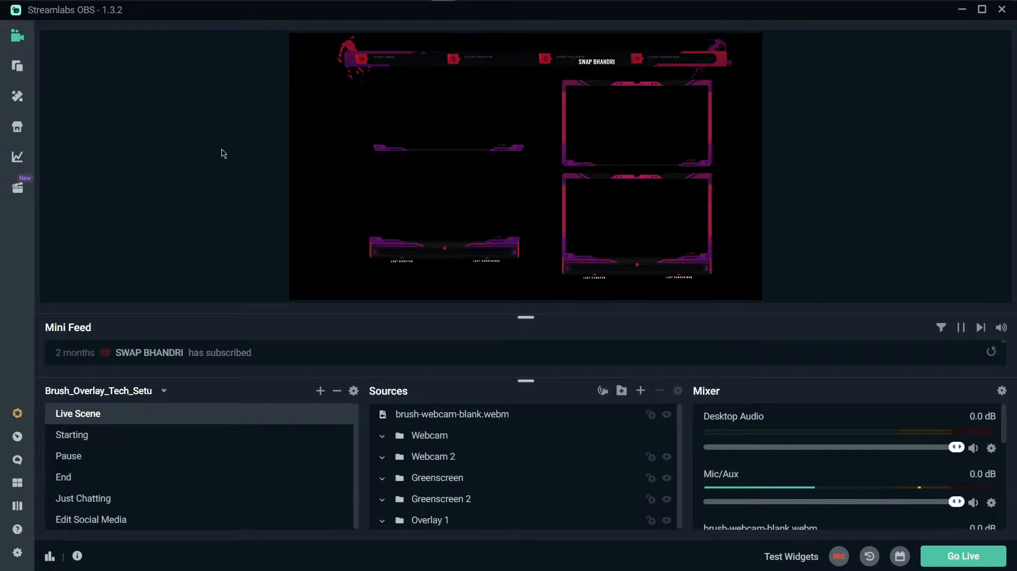
Step: Delete every source in Live Scene, from brush-webcam-blank.webm through Overlay 1, and move the scene below Starting
click(463, 423)
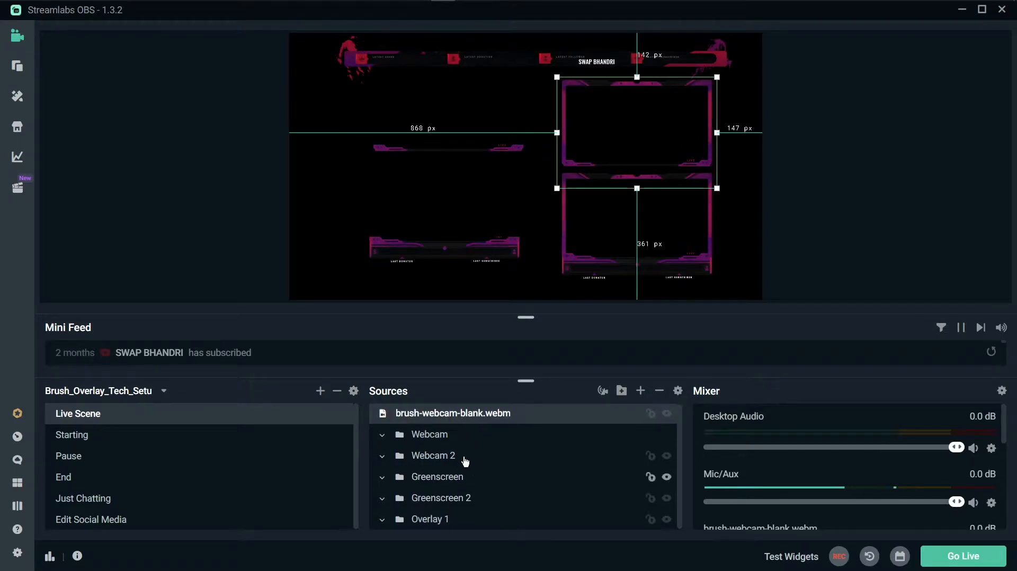
shift+click(440, 525)
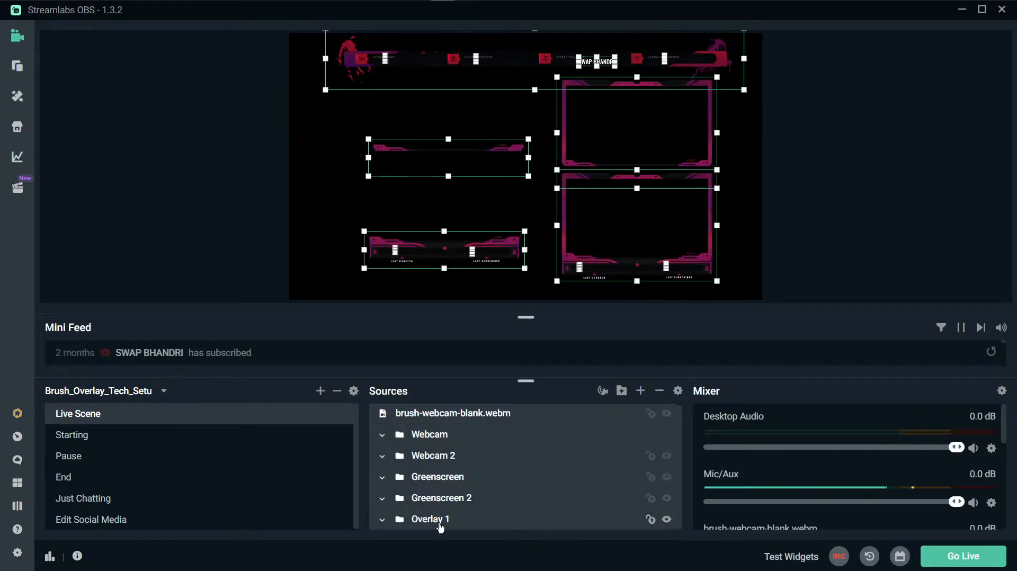
key(Delete)
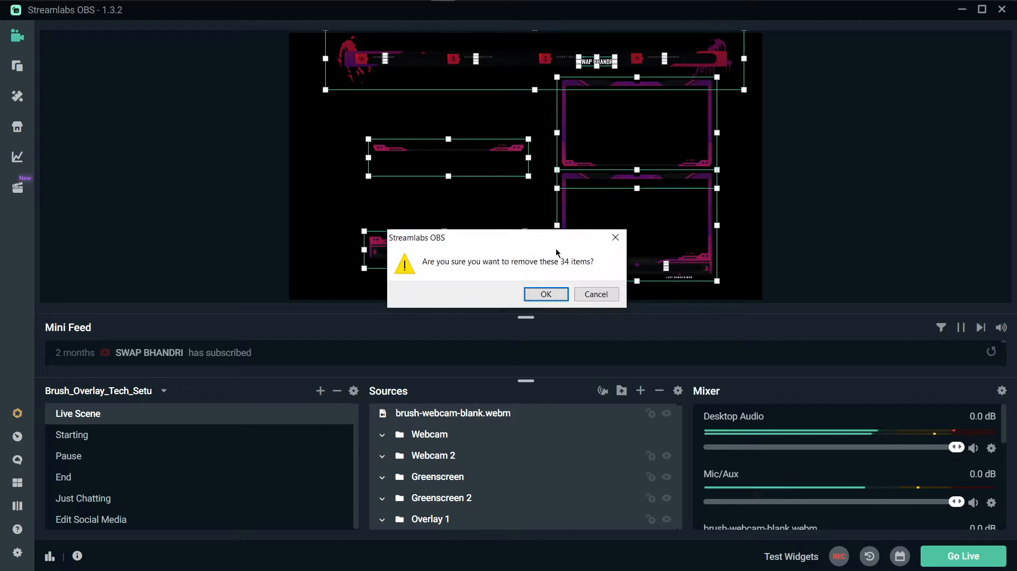
click(546, 294)
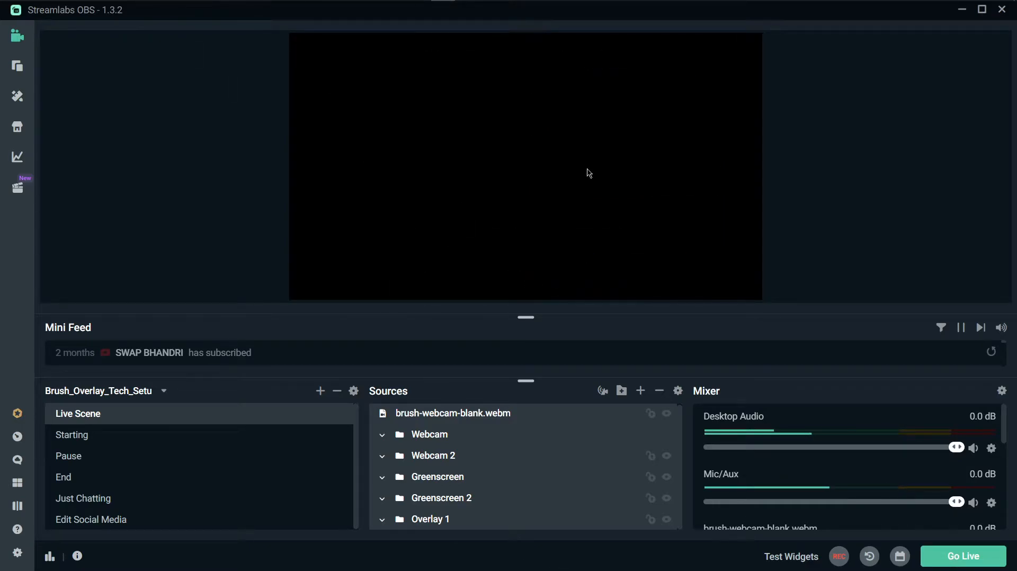
drag(85, 421, 77, 446)
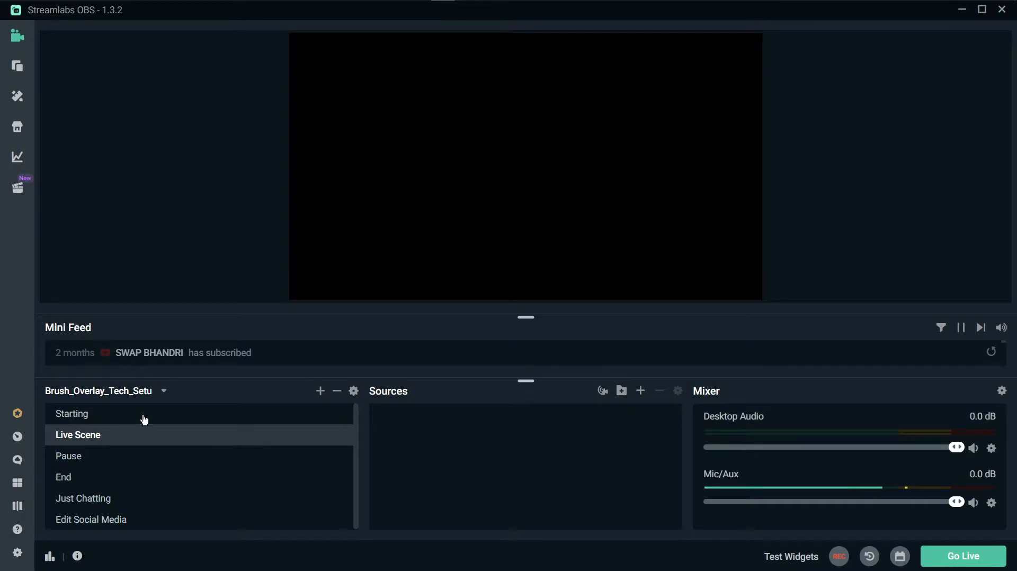
Step: Add a new Text (GDI+) source with its default name to the Starting scene
click(80, 415)
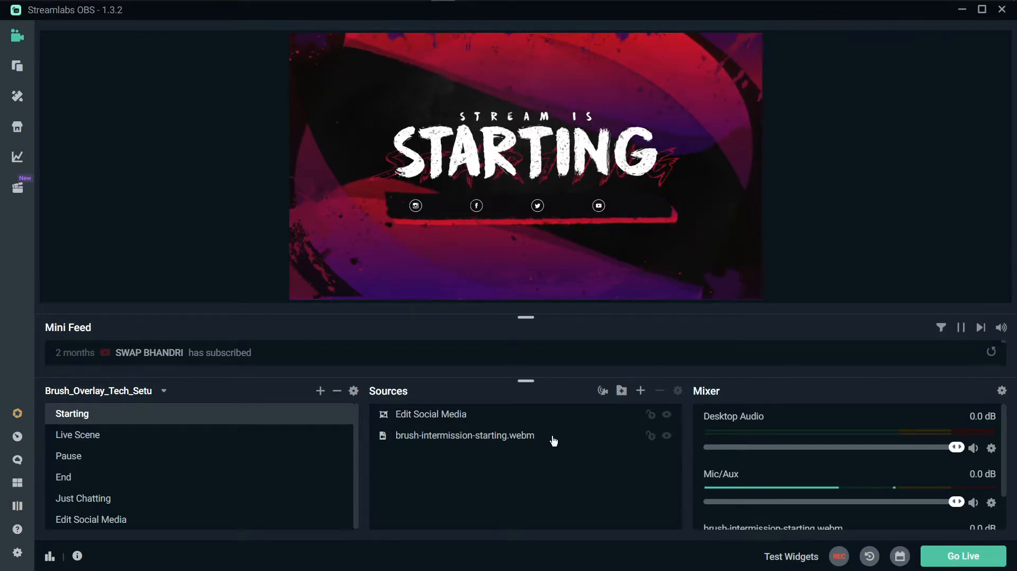
click(640, 392)
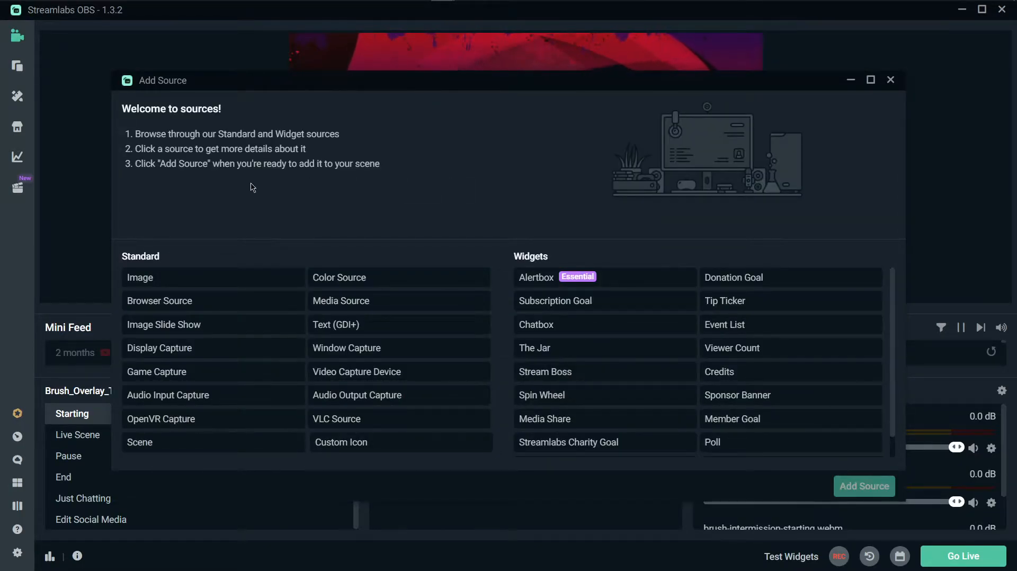
click(354, 329)
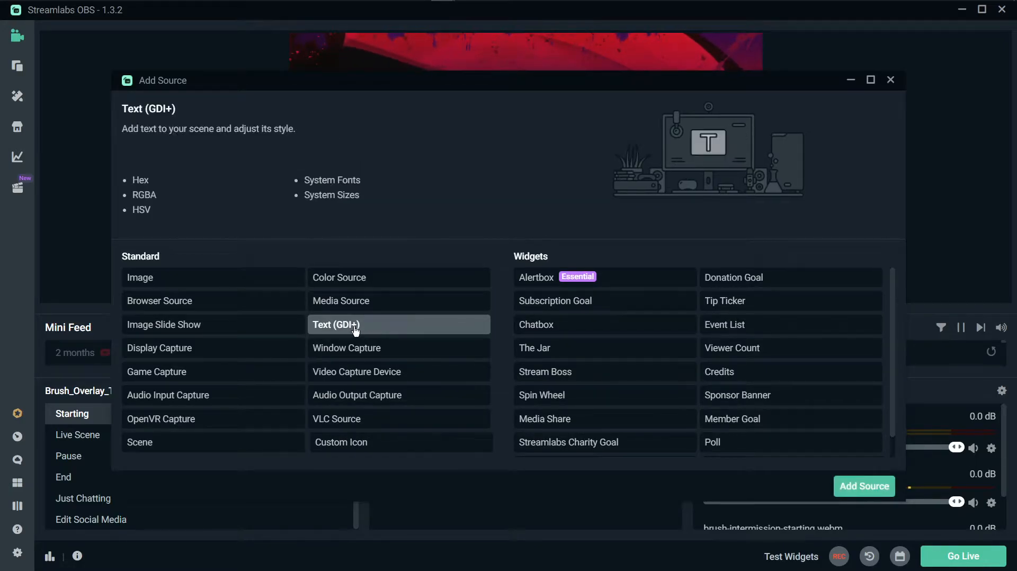
click(864, 486)
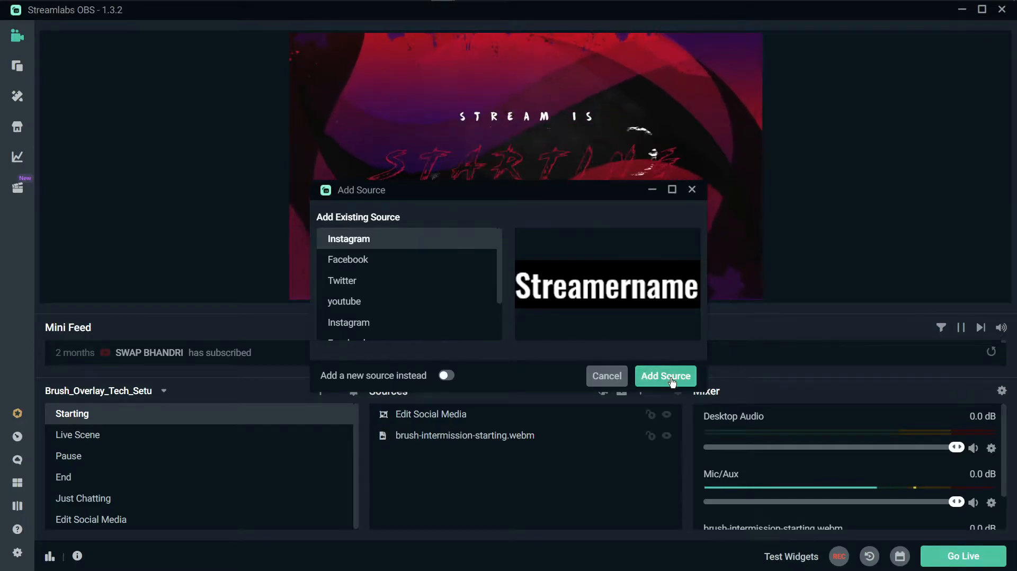
click(446, 375)
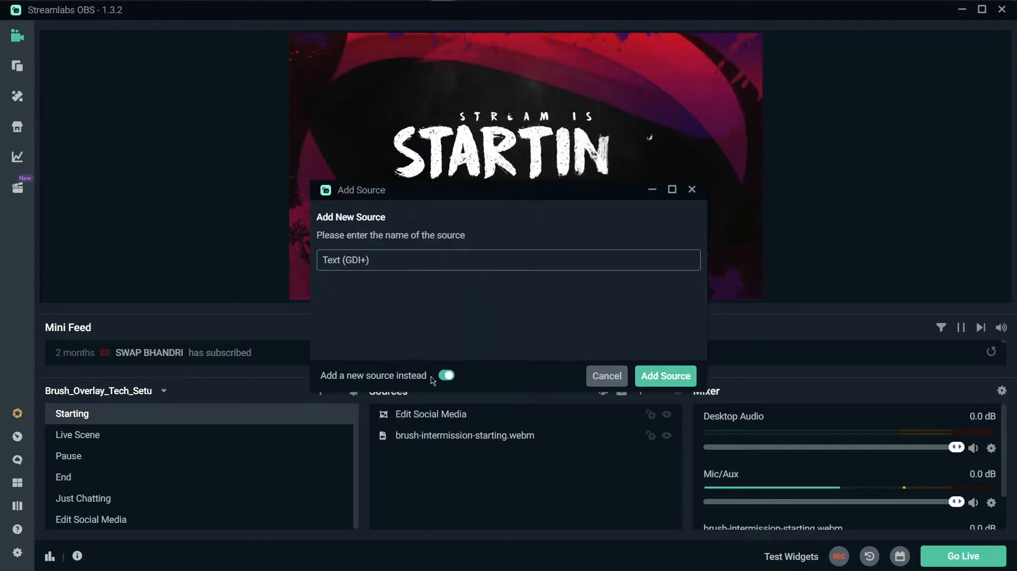
click(671, 376)
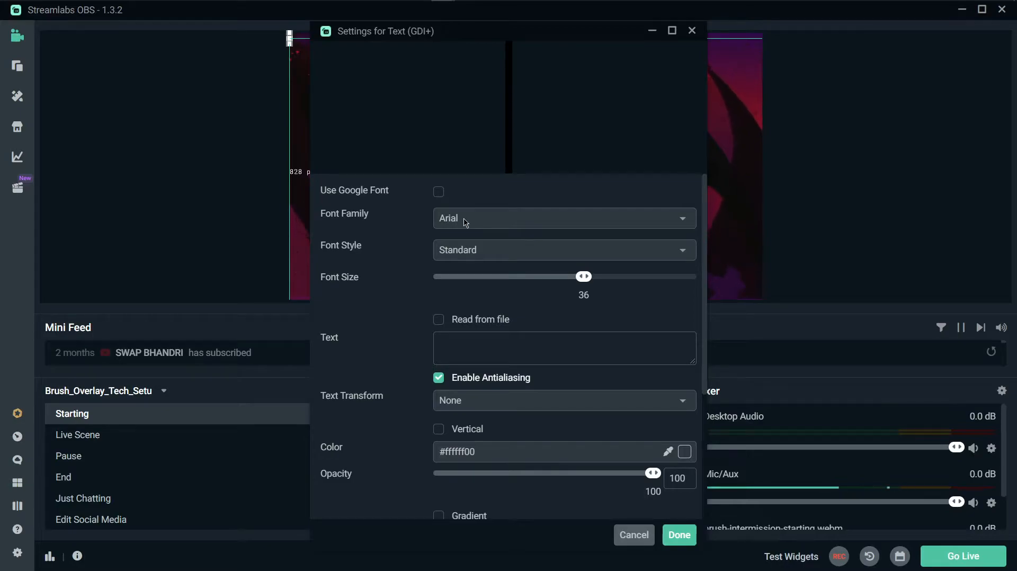
Step: Set the text source's font family to Gloss And Bloom with the Regular style
click(580, 220)
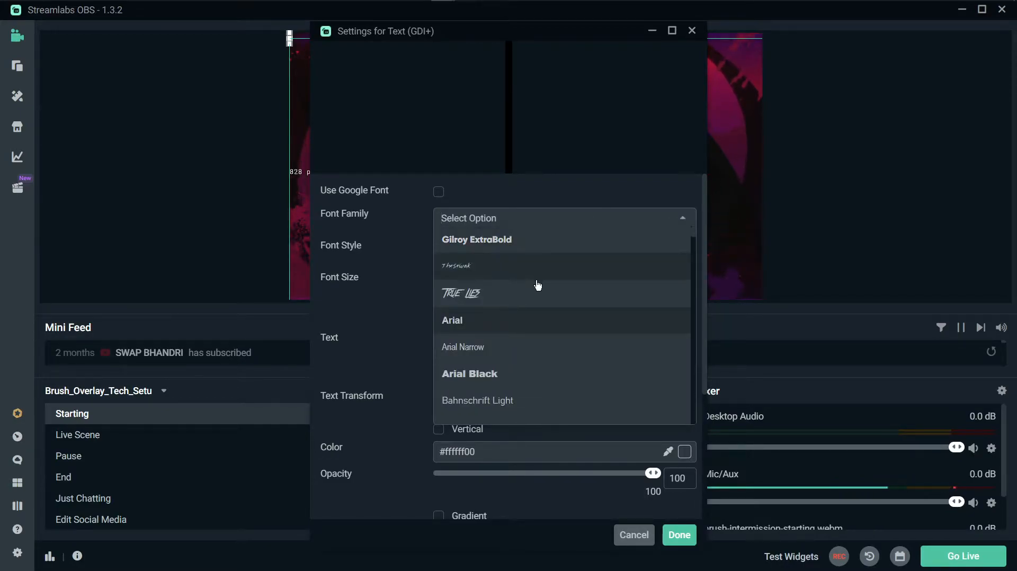
scroll(556, 332, down, 10)
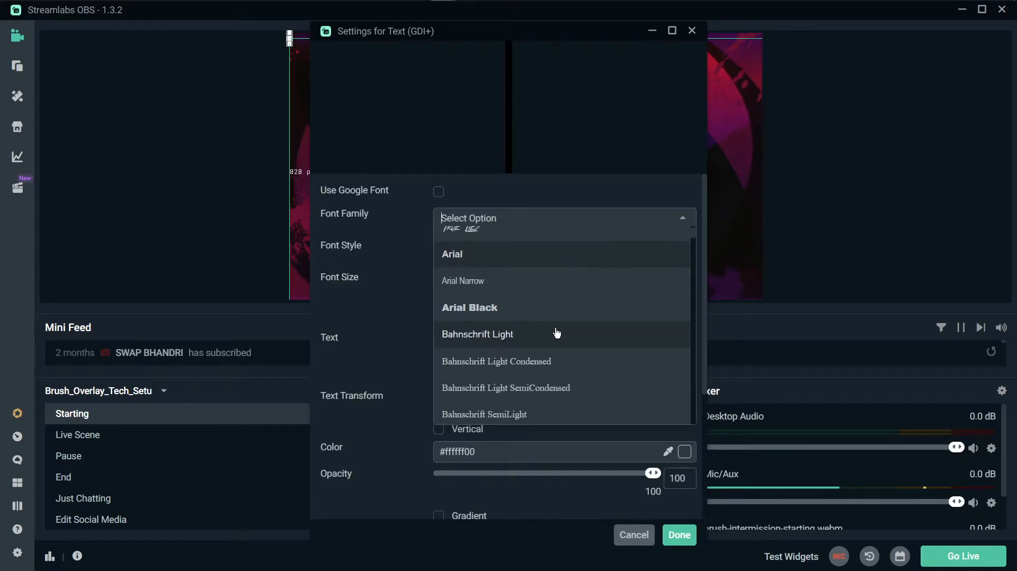
scroll(555, 333, down, 10)
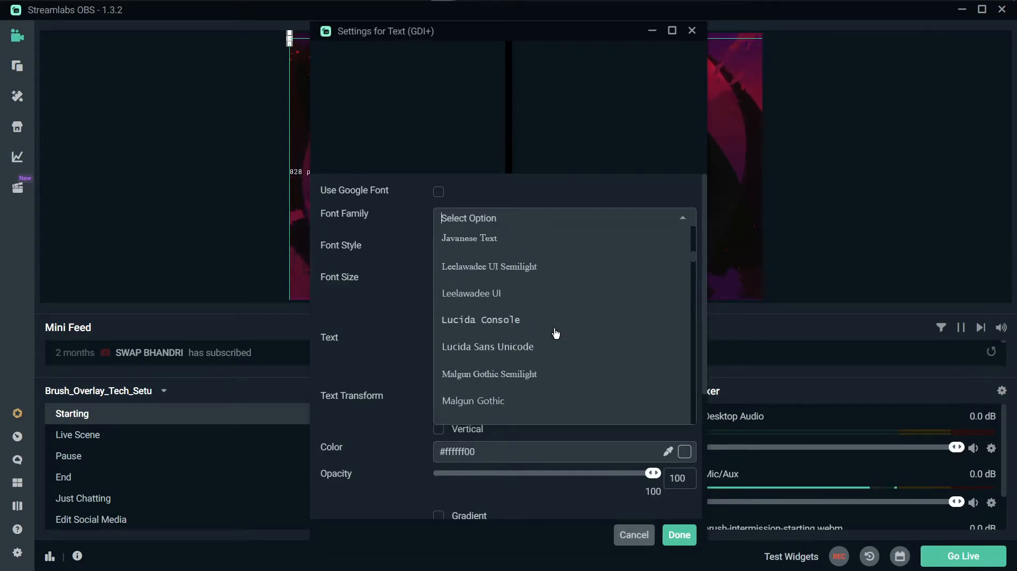
scroll(555, 300, down, 6)
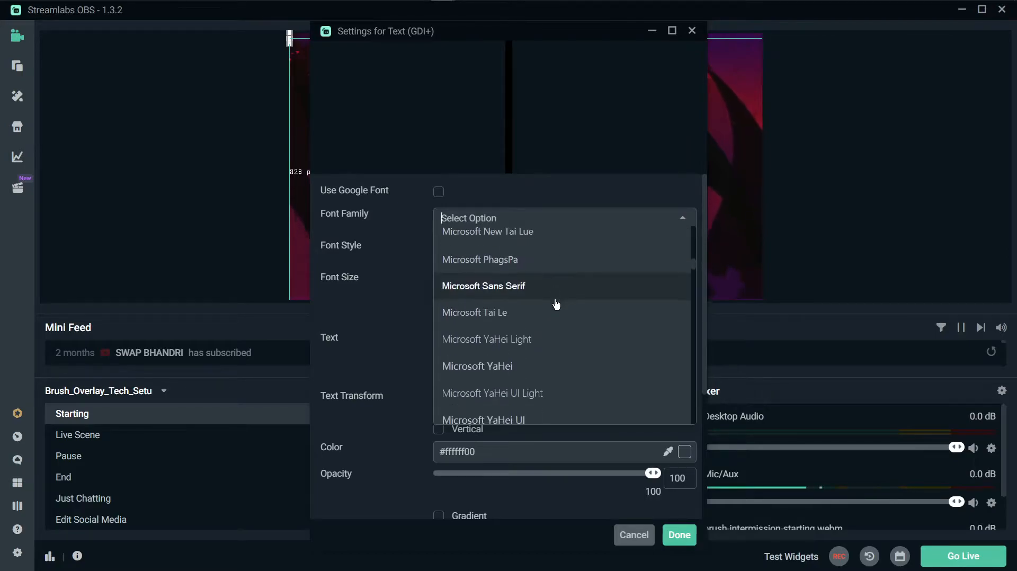
text(g)
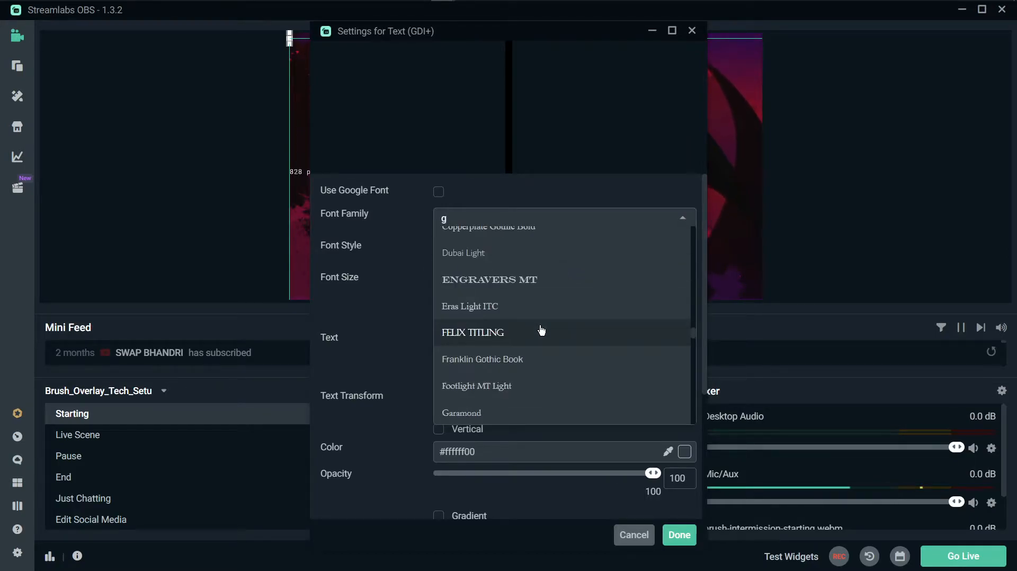
text(lo)
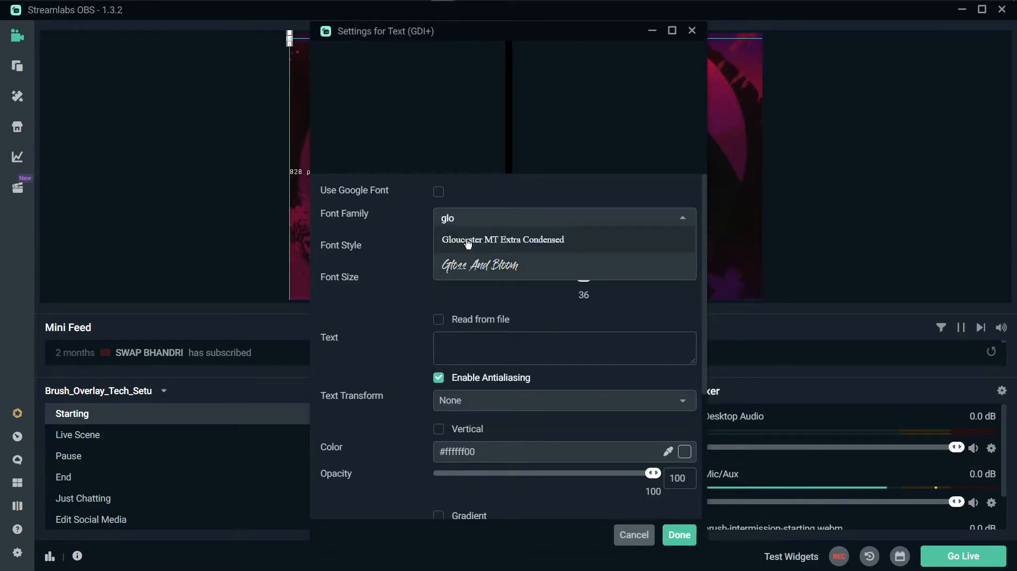
click(486, 266)
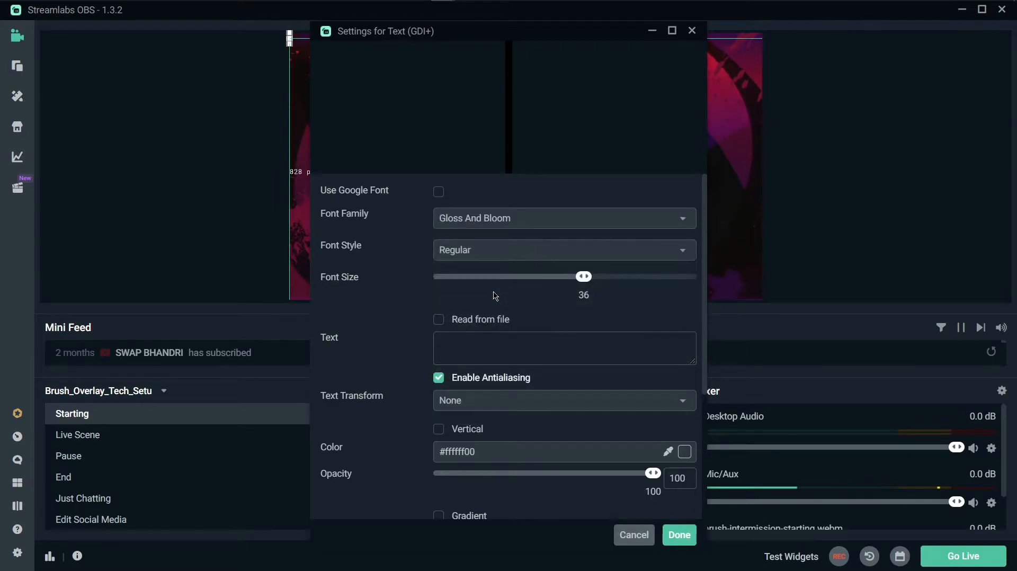
click(495, 250)
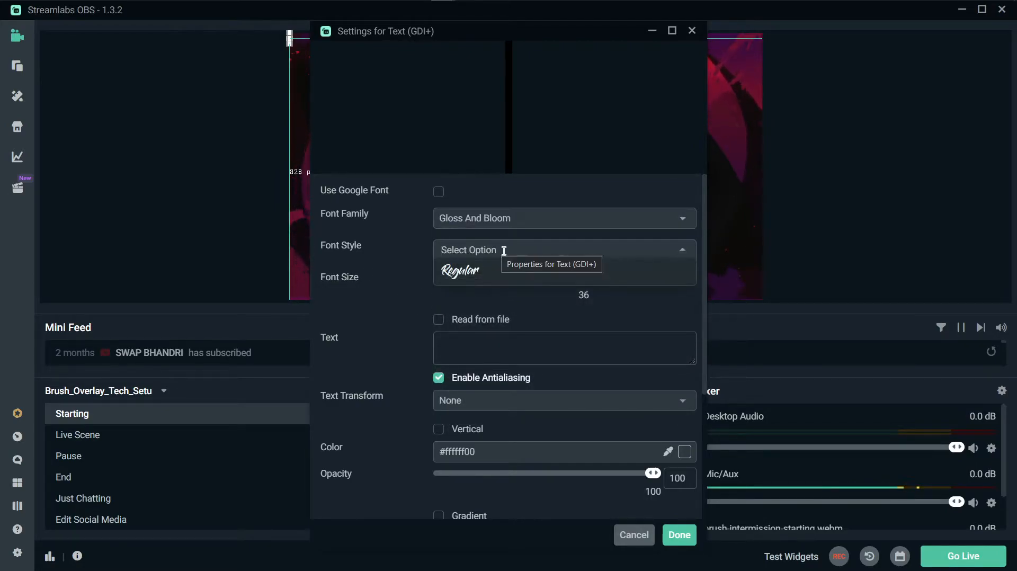
click(462, 274)
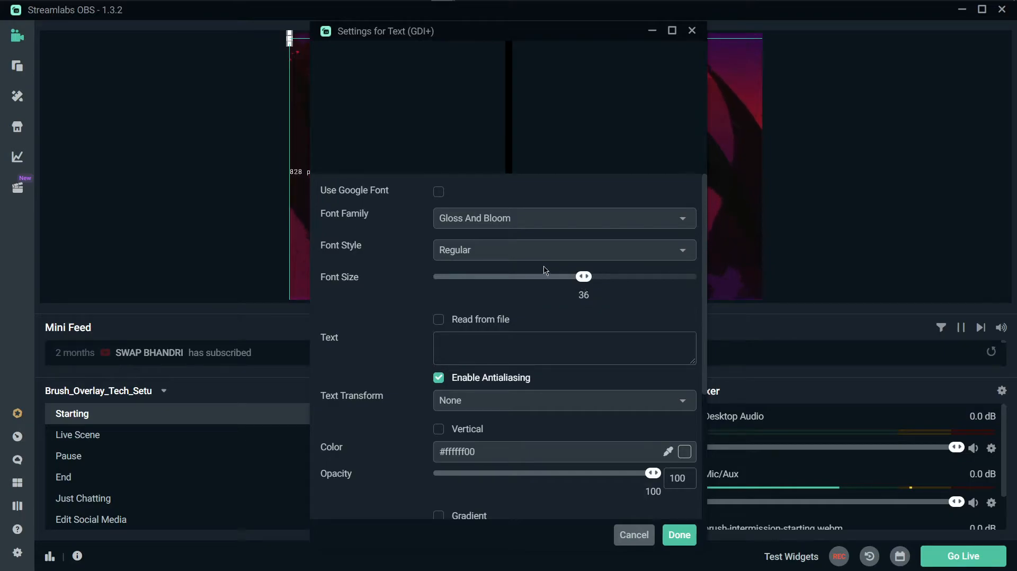
Step: Enter "Tech Setu Monthly Meetup" as the source's text and apply the settings
click(483, 354)
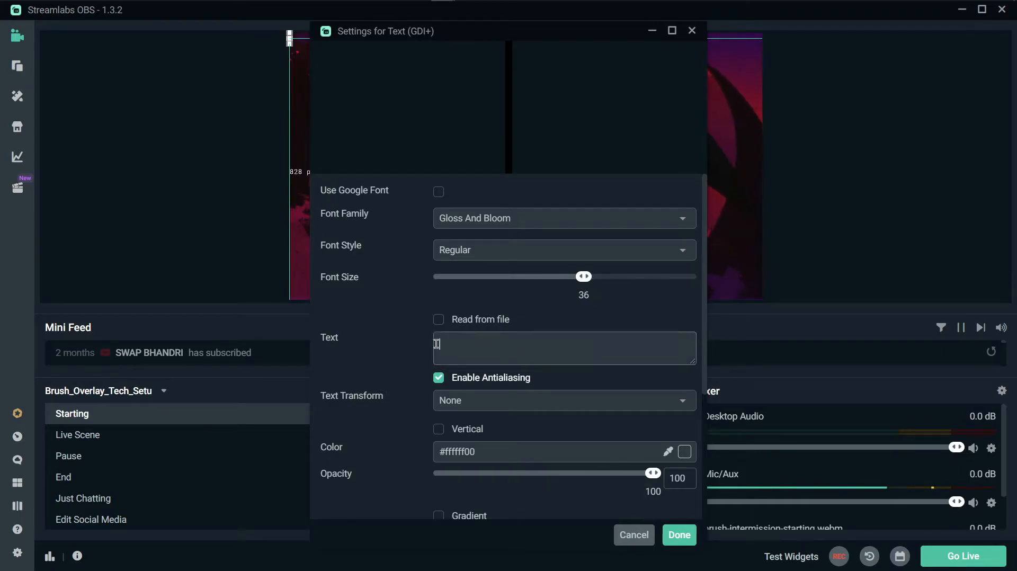
text(Tec)
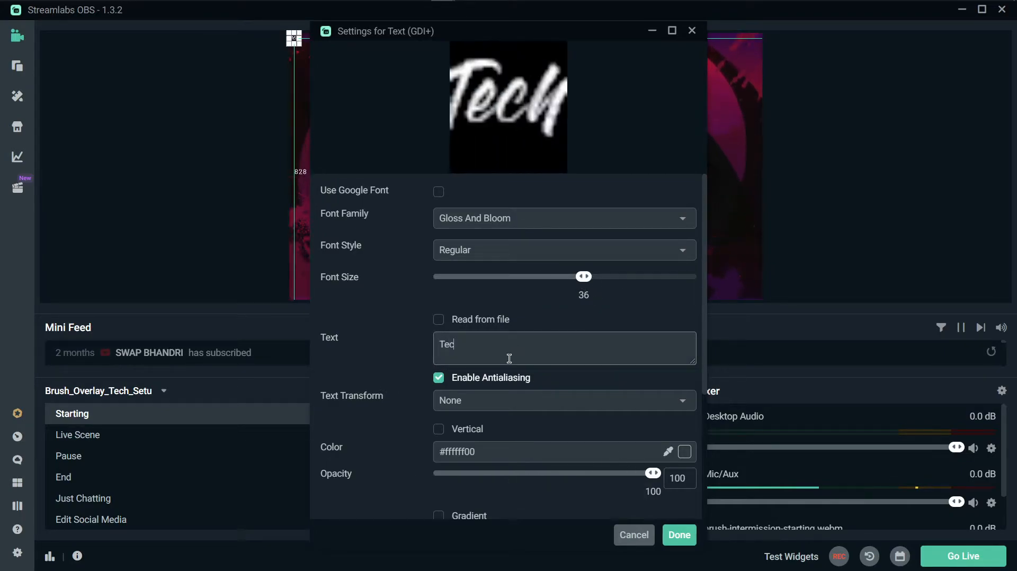
text(h Setu M)
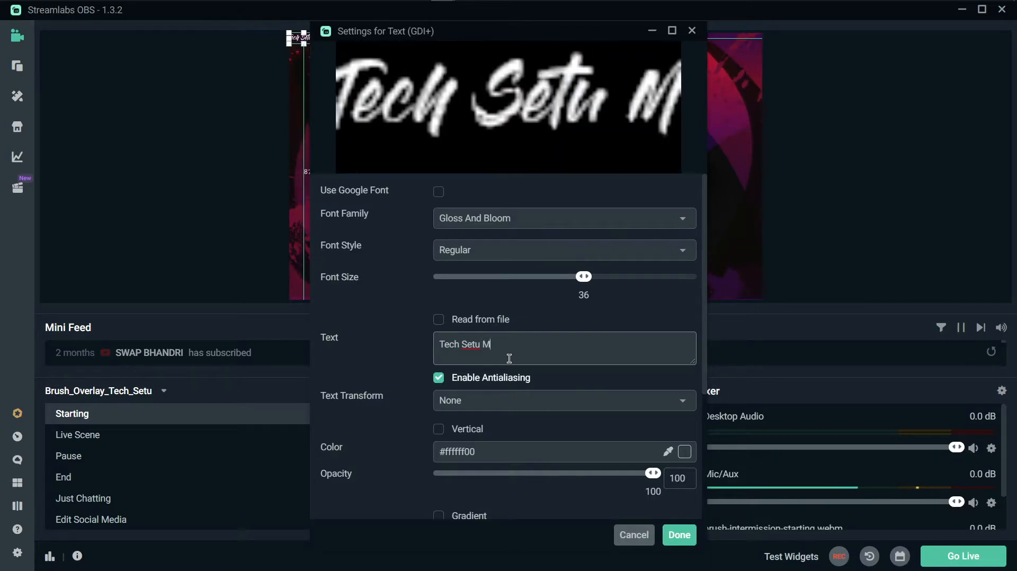
text(onthly)
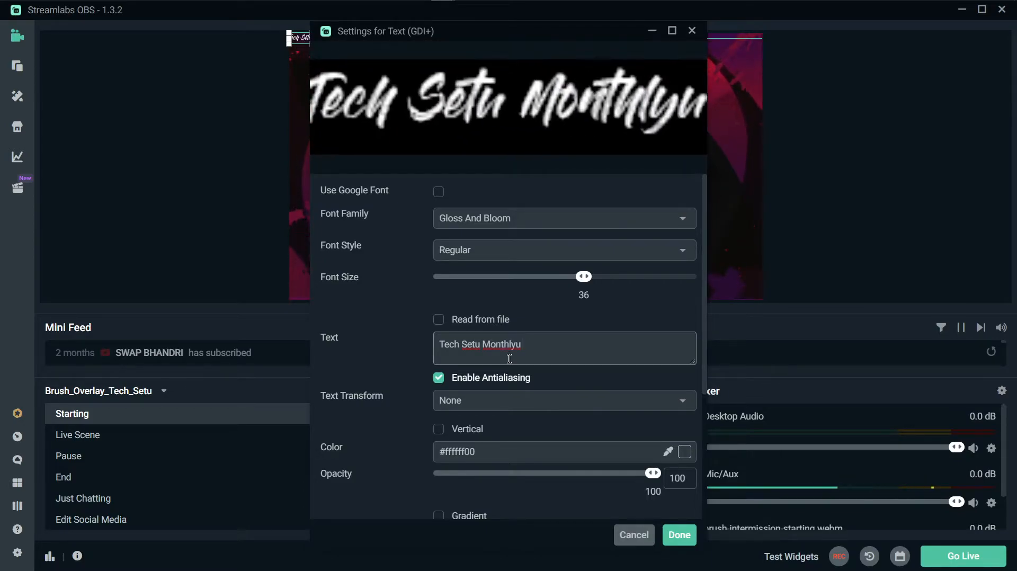
text( Meetup)
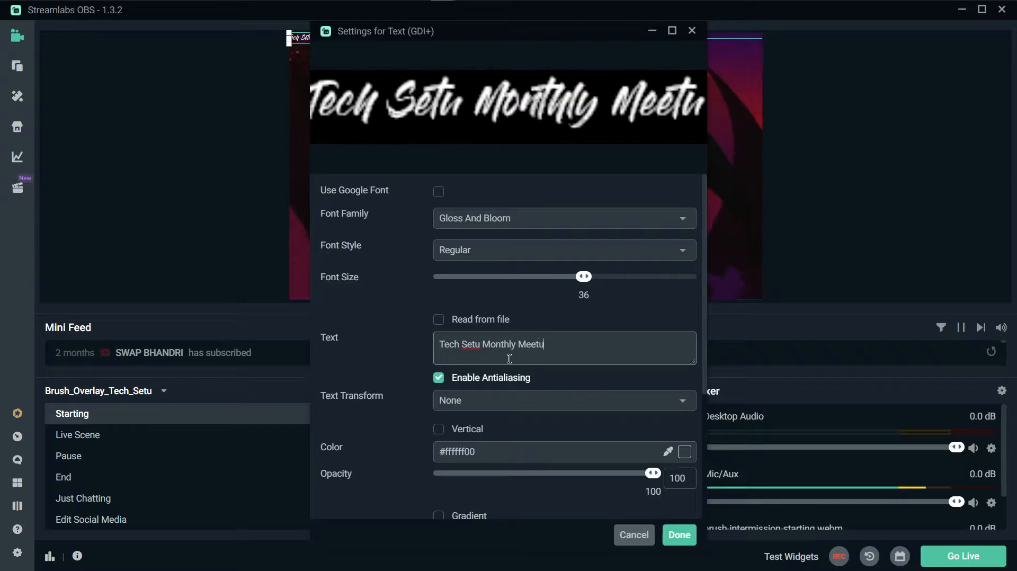
click(680, 535)
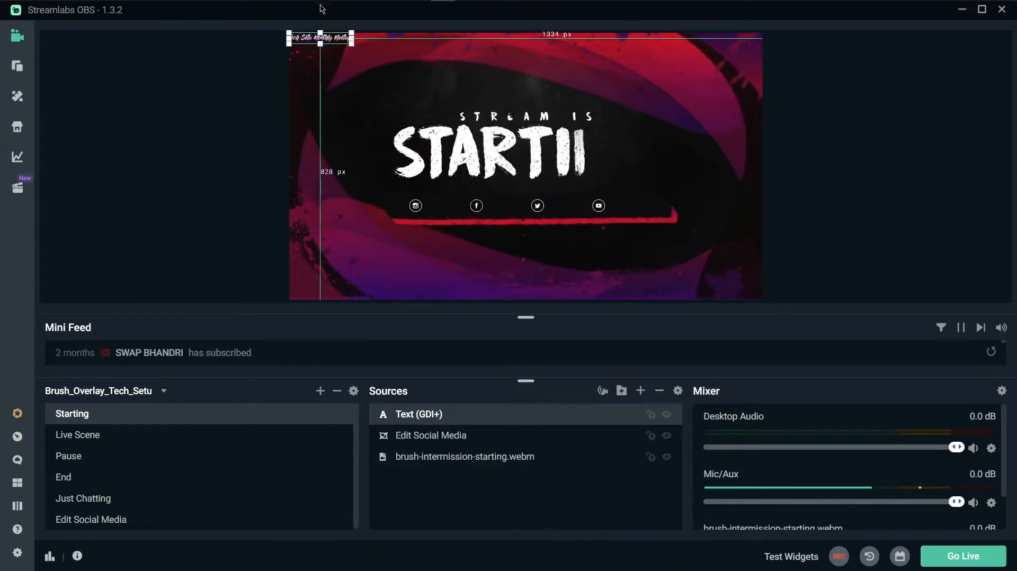
Step: Enlarge the meetup title and place it above "STREAM IS", about 137 px from the canvas's left edge and 81 px from its top
drag(331, 38, 751, 155)
drag(567, 119, 527, 89)
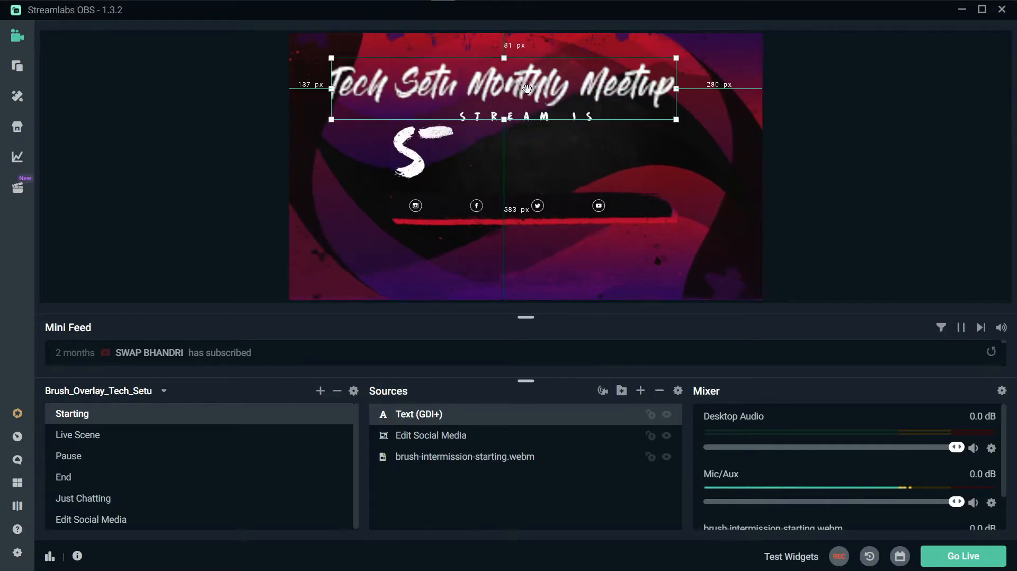
Step: Set the font size of the Starting scene's Text (GDI+) source to 96 and apply the settings
double_click(469, 415)
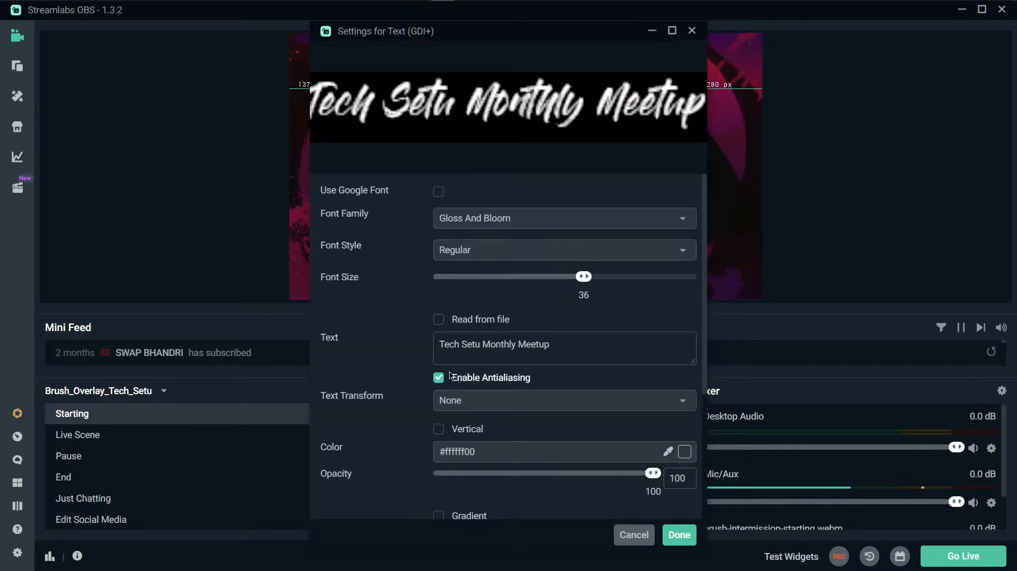
scroll(354, 305, down, 5)
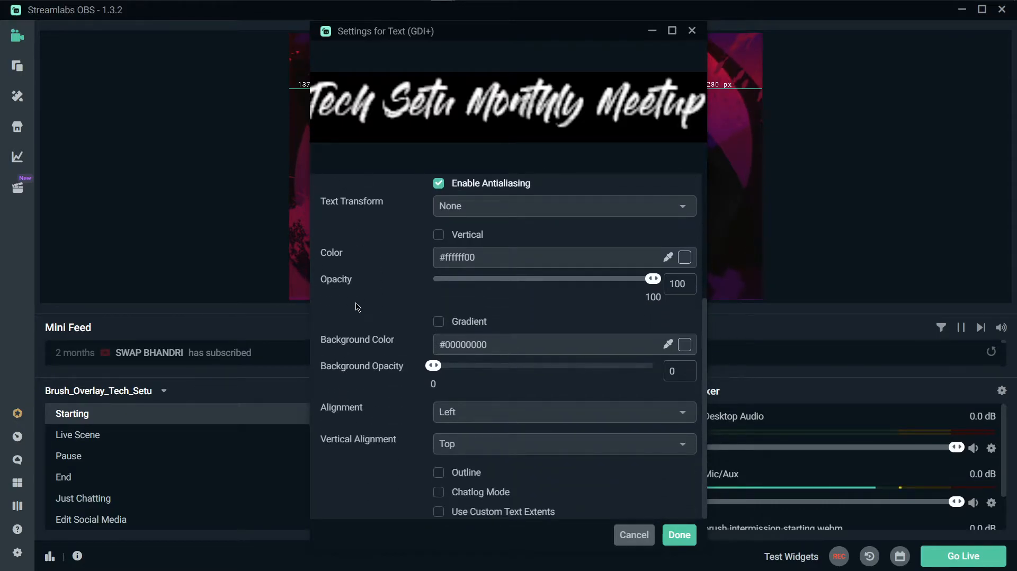
scroll(389, 315, up, 5)
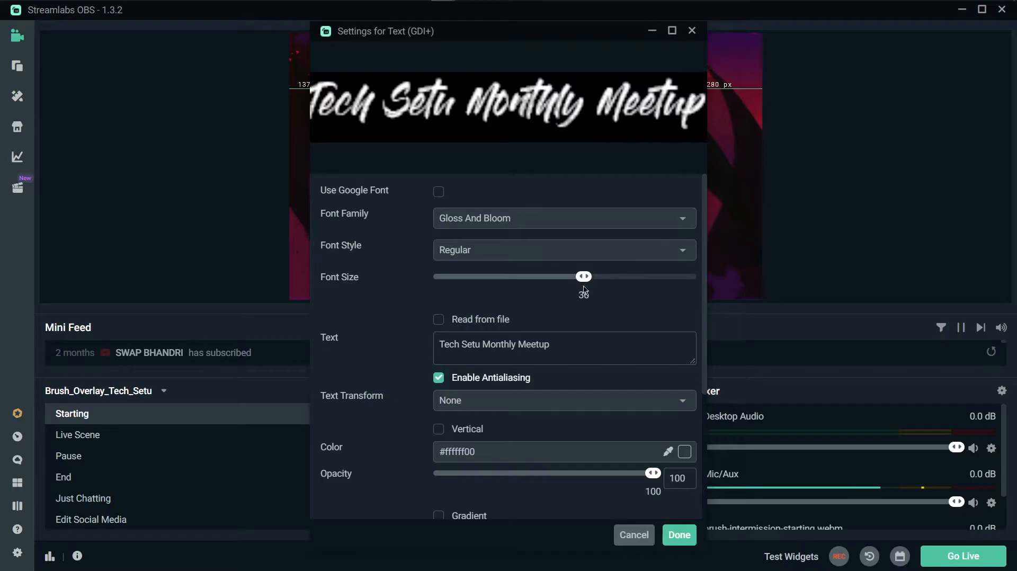
drag(599, 279, 663, 292)
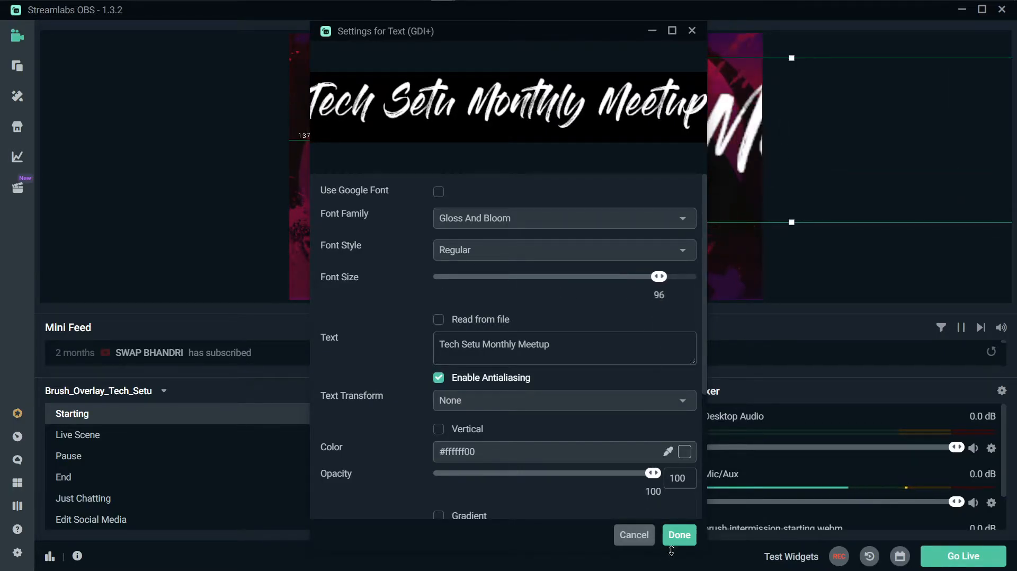
click(679, 536)
Step: Shrink the meetup title and place it above "STREAM IS", about 333 px from the canvas's left edge and 128 px from its top
drag(370, 203, 831, 96)
drag(894, 100, 359, 90)
drag(289, 123, 459, 83)
drag(566, 67, 501, 97)
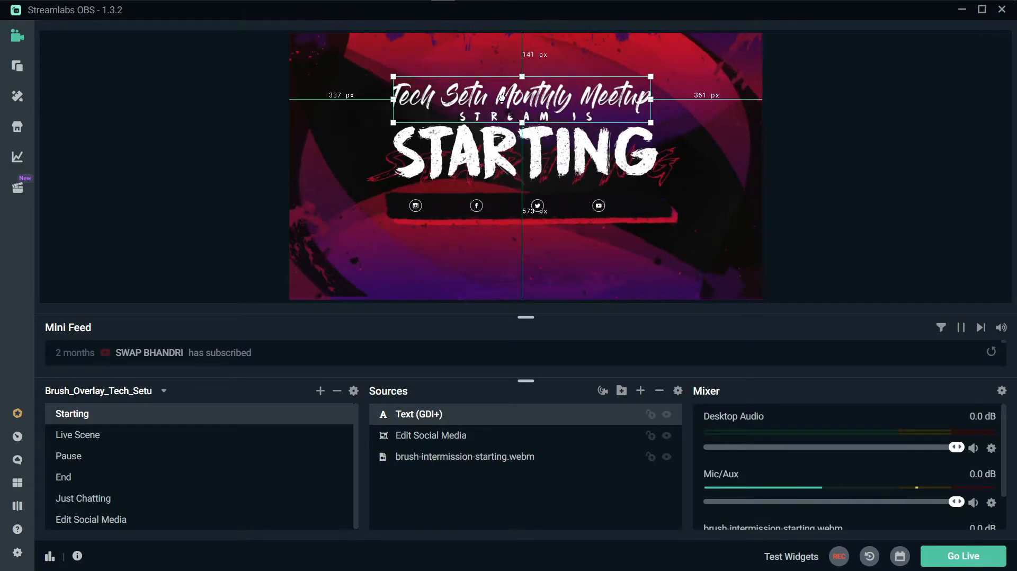
click(856, 215)
click(517, 95)
drag(517, 94, 515, 92)
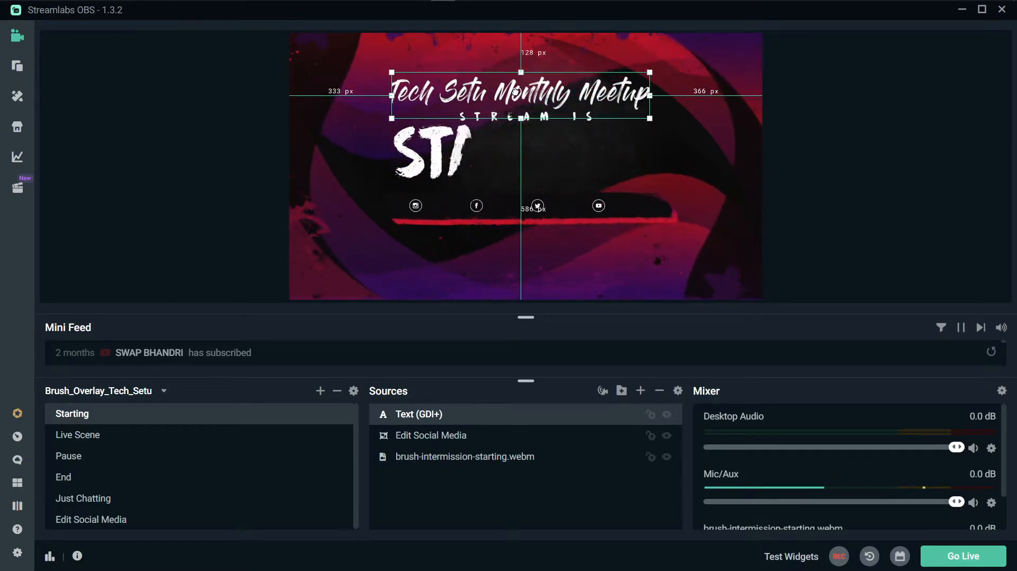
click(954, 233)
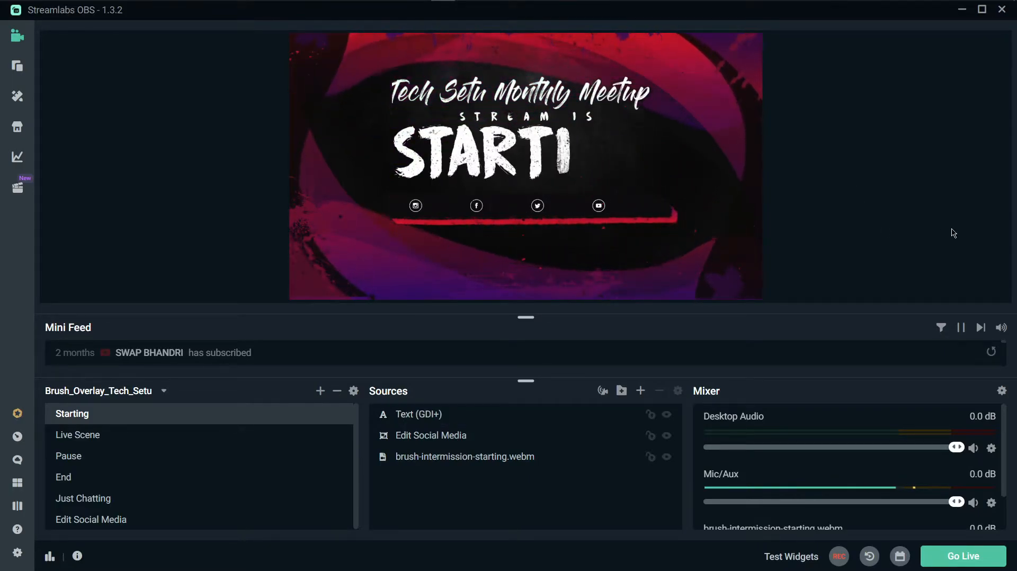
Step: Add a new Image source with its default name to the Starting scene
click(641, 391)
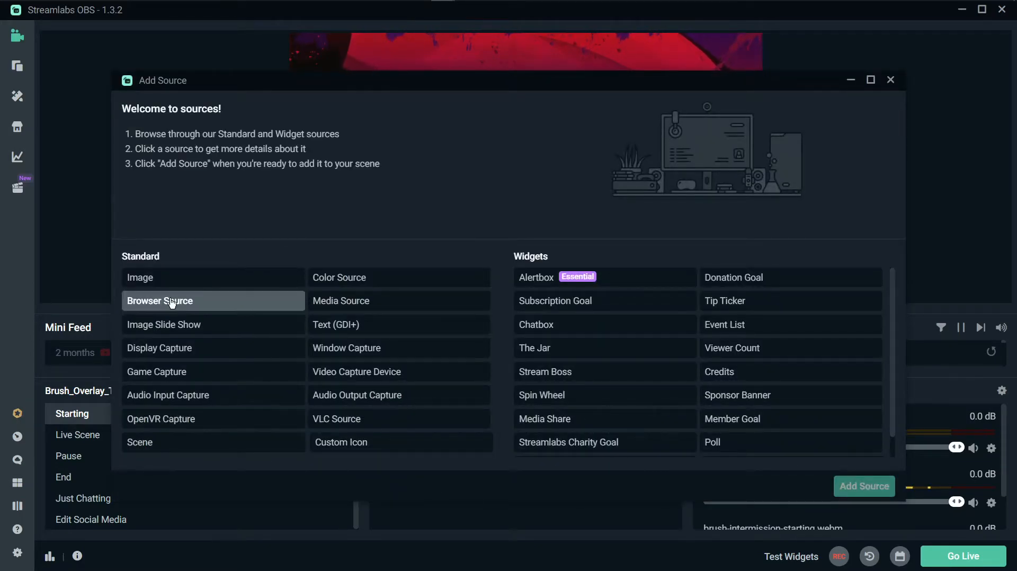
click(176, 280)
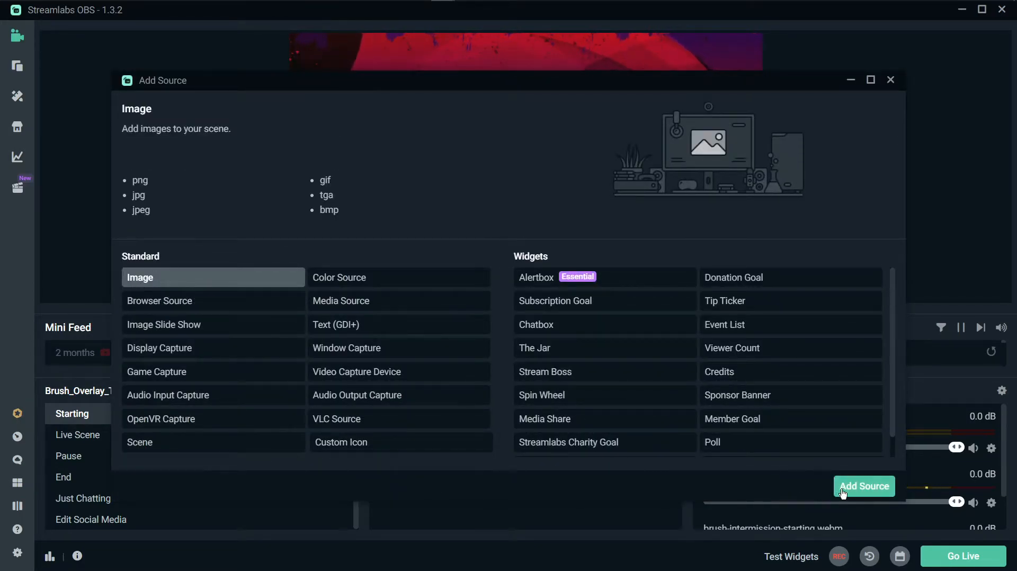
click(861, 485)
click(666, 375)
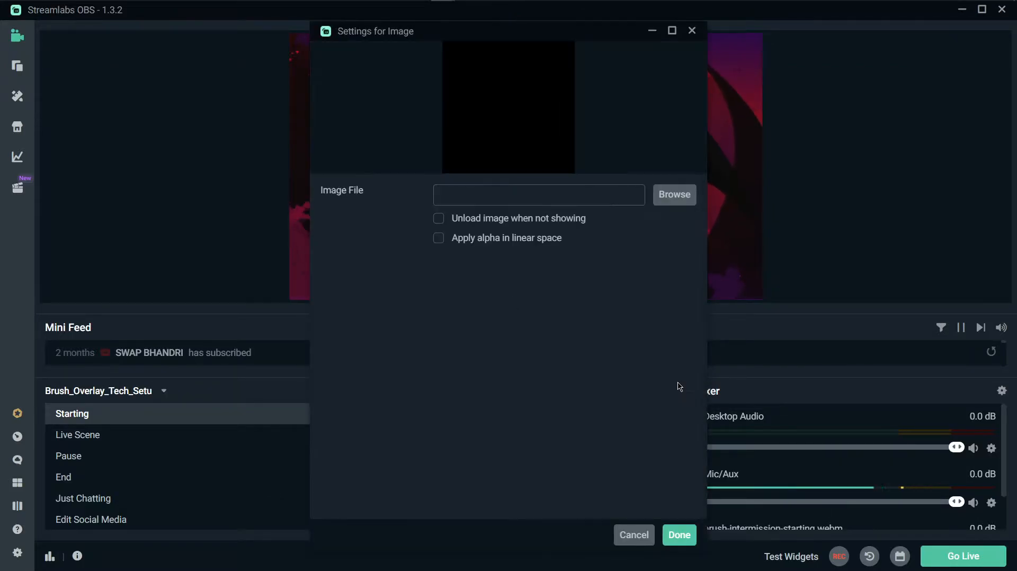
Step: Load logo.png from the Tech Setu folder into the image source and shrink it into the canvas's upper-left corner, about 34 px from the top
click(694, 197)
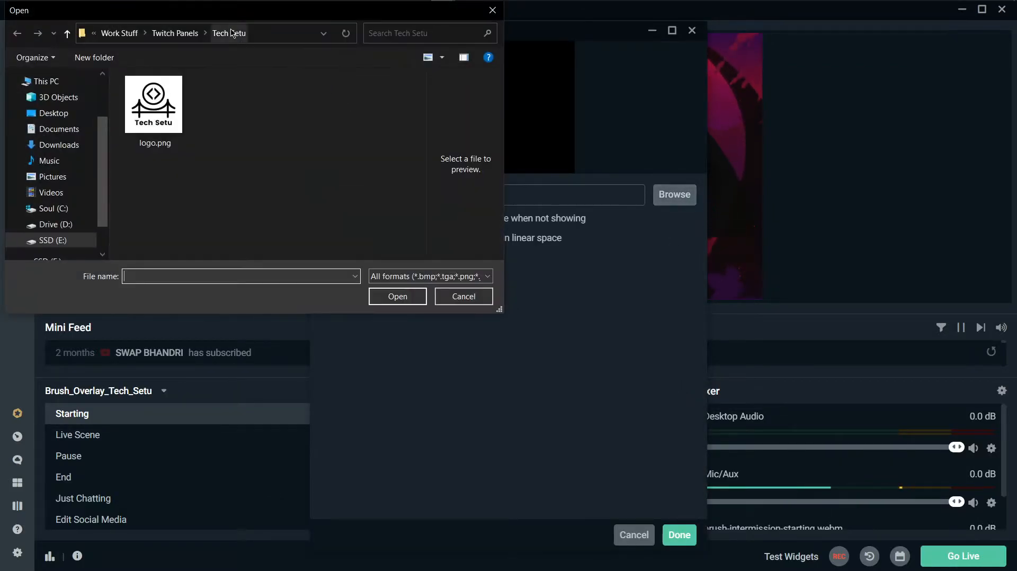
click(163, 119)
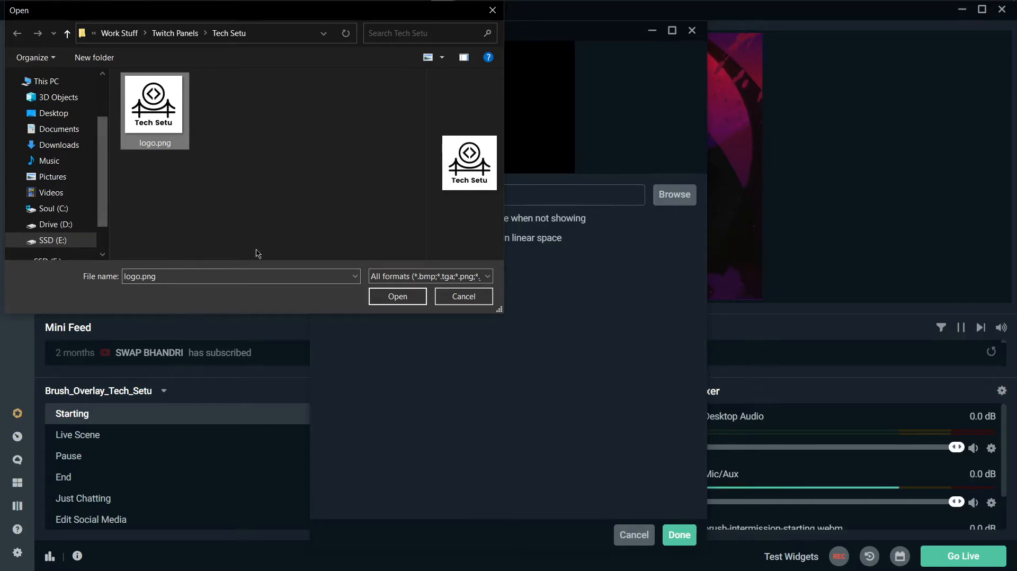
click(404, 295)
click(678, 535)
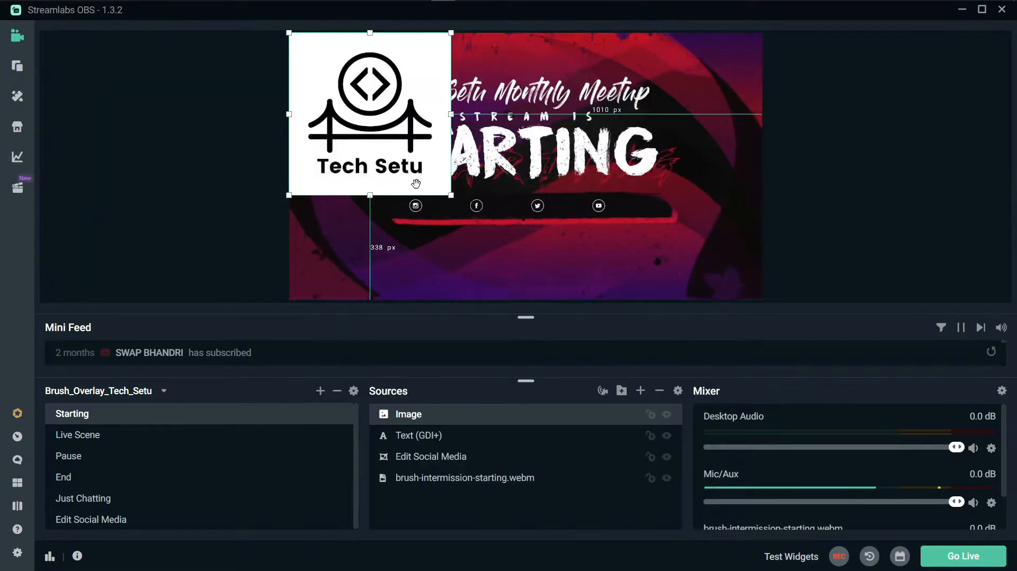
drag(451, 196, 320, 58)
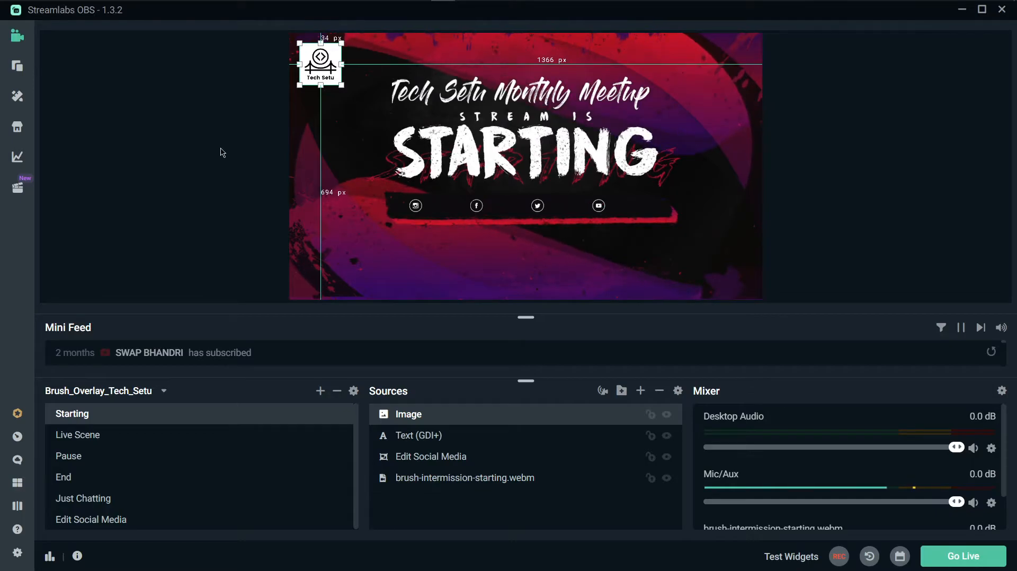
click(228, 167)
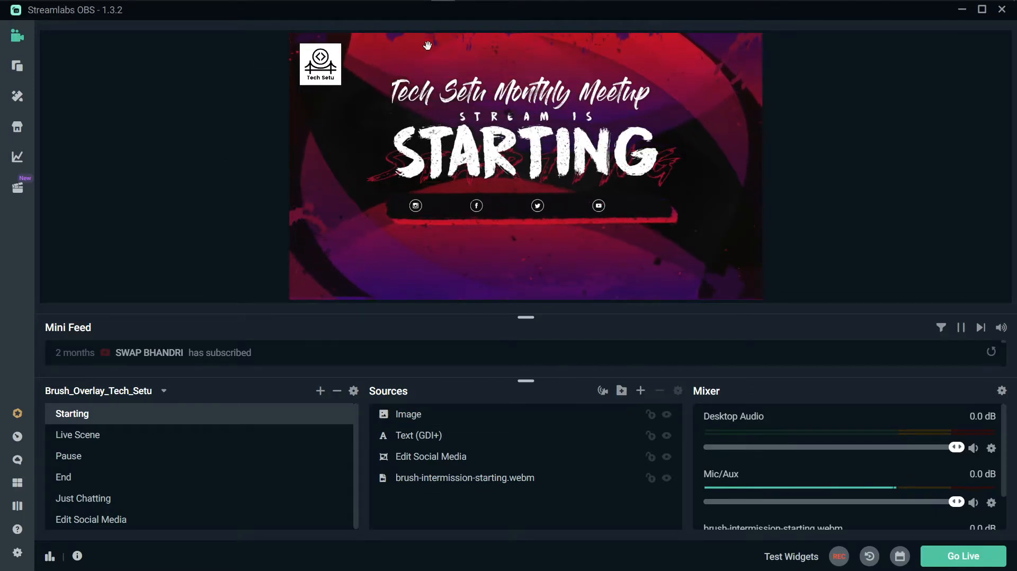
Step: Copy the Image and Text (GDI+) sources from the Starting scene into the Pause scene, keeping only one copy of each
click(446, 415)
click(424, 435)
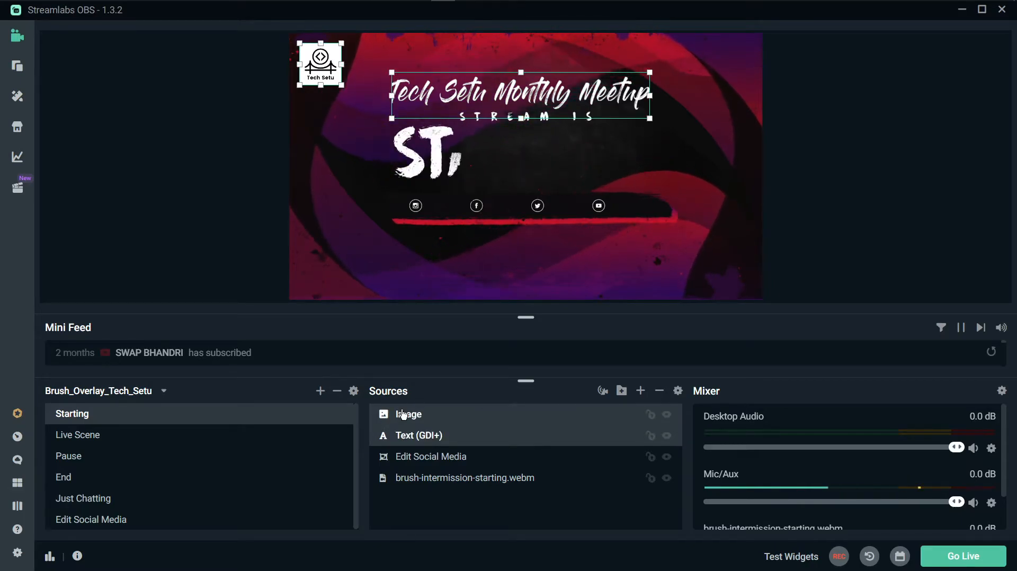
right_click(417, 435)
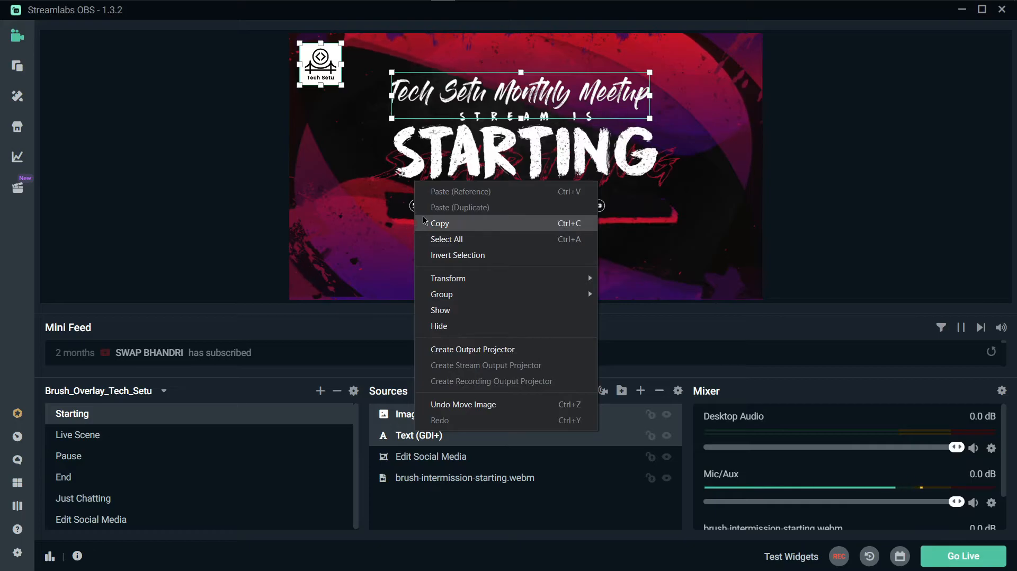
click(449, 223)
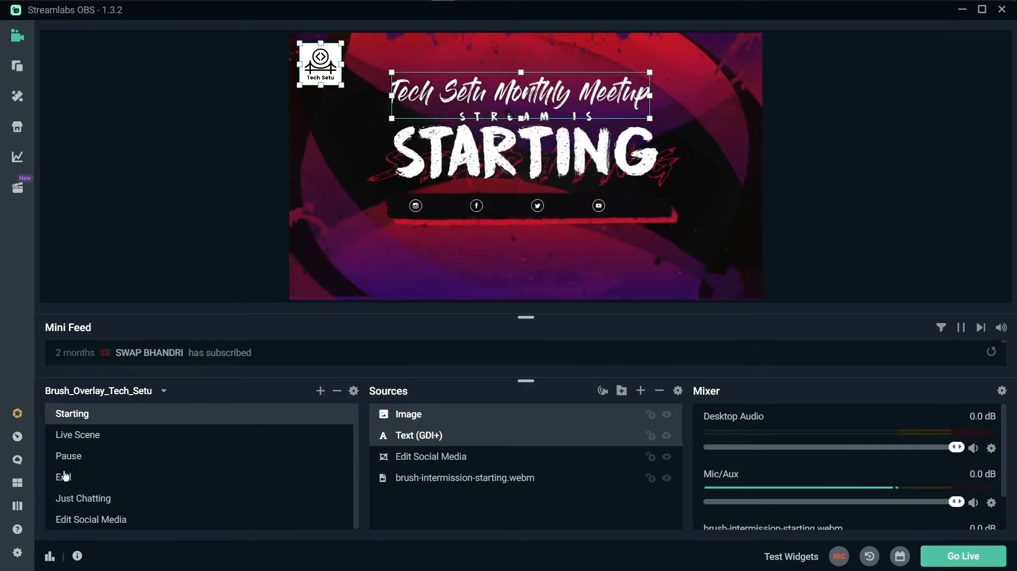
click(71, 457)
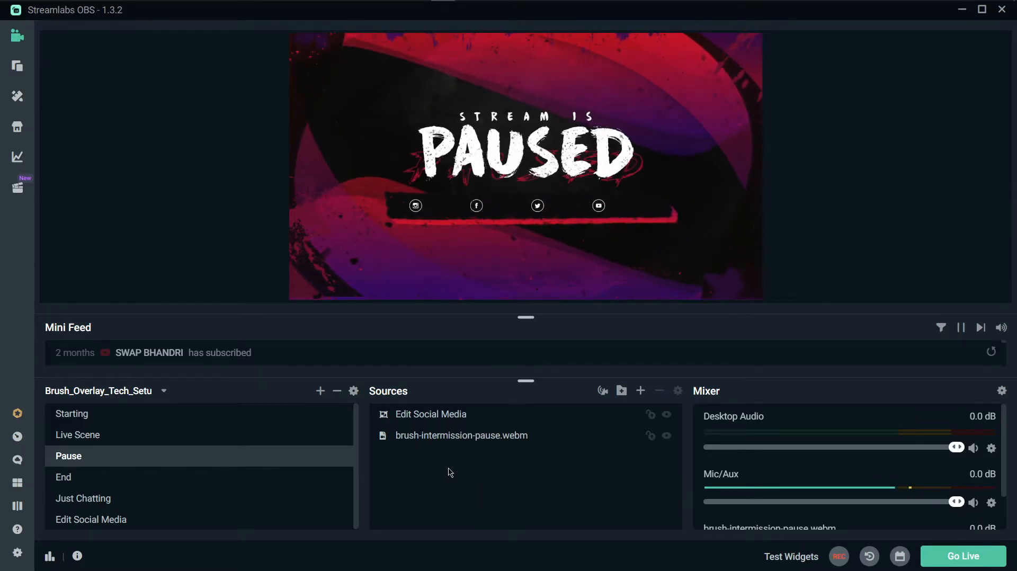
key(ctrl+v)
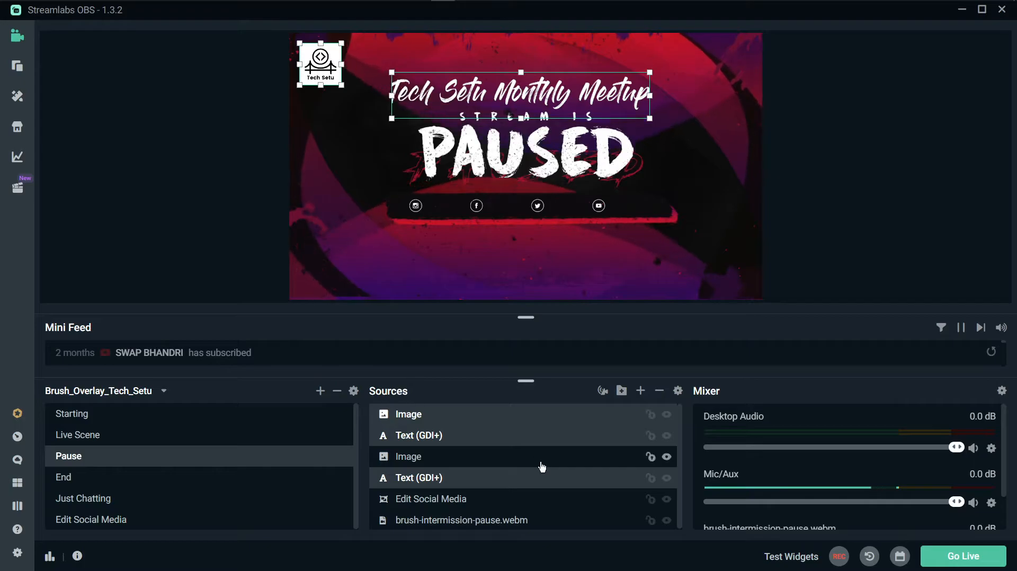
key(Delete)
click(311, 145)
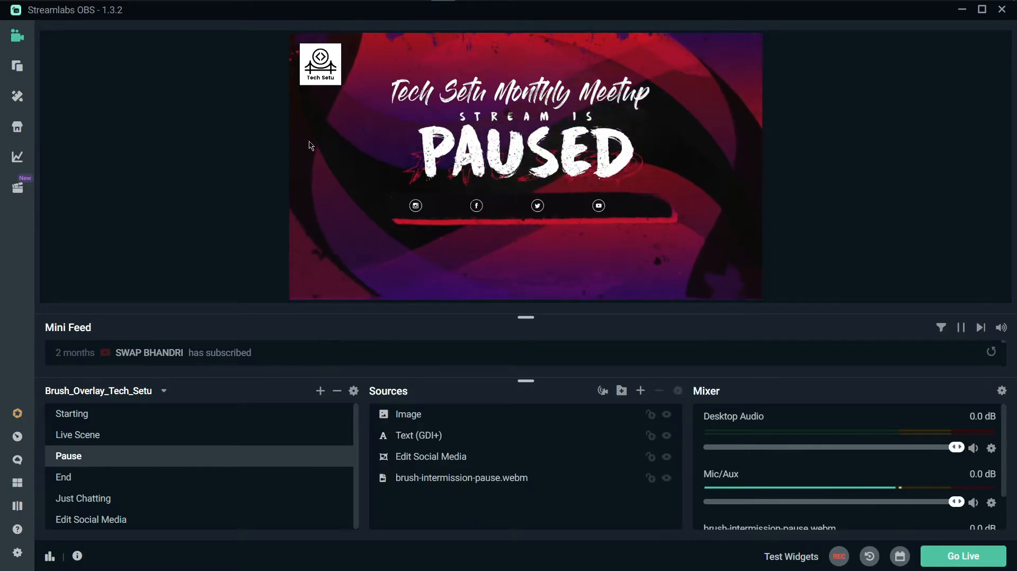
Step: Paste the copied logo image and meetup title sources into the End scene
click(68, 477)
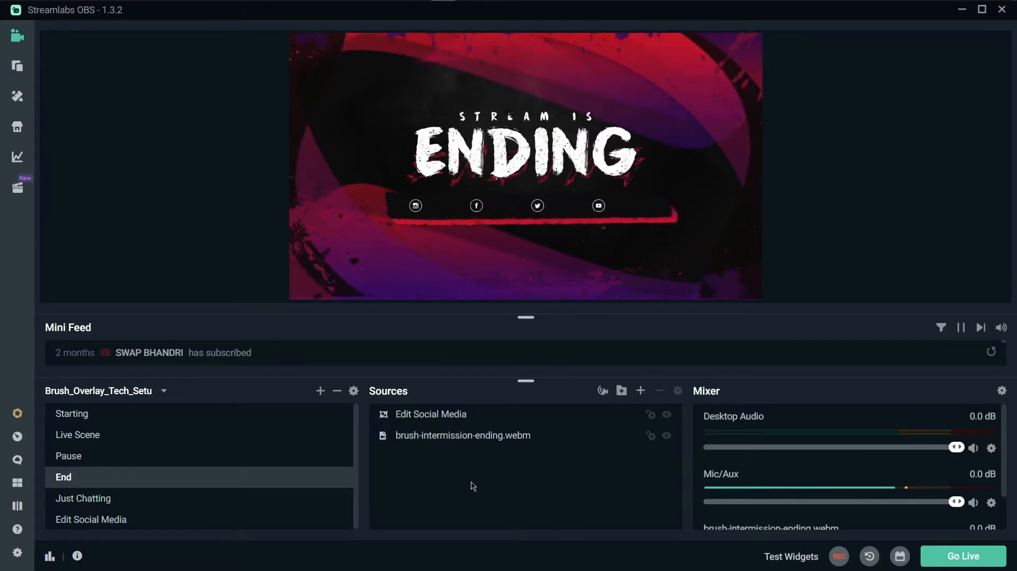
key(ctrl+v)
click(208, 184)
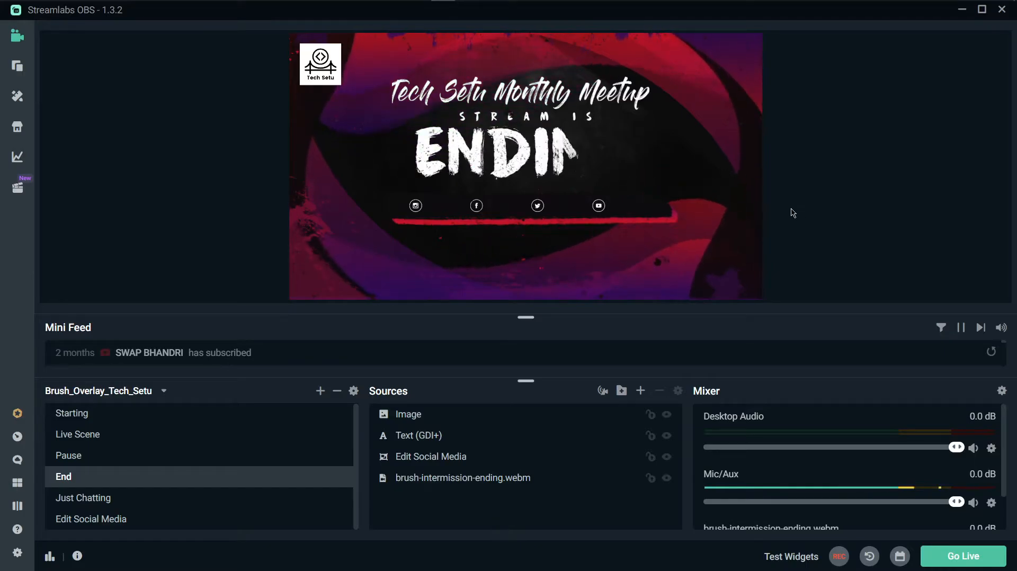
Step: Switch to OBS Studio and open the Scene Collection Importer
mouse_move(550, 2)
click(493, 10)
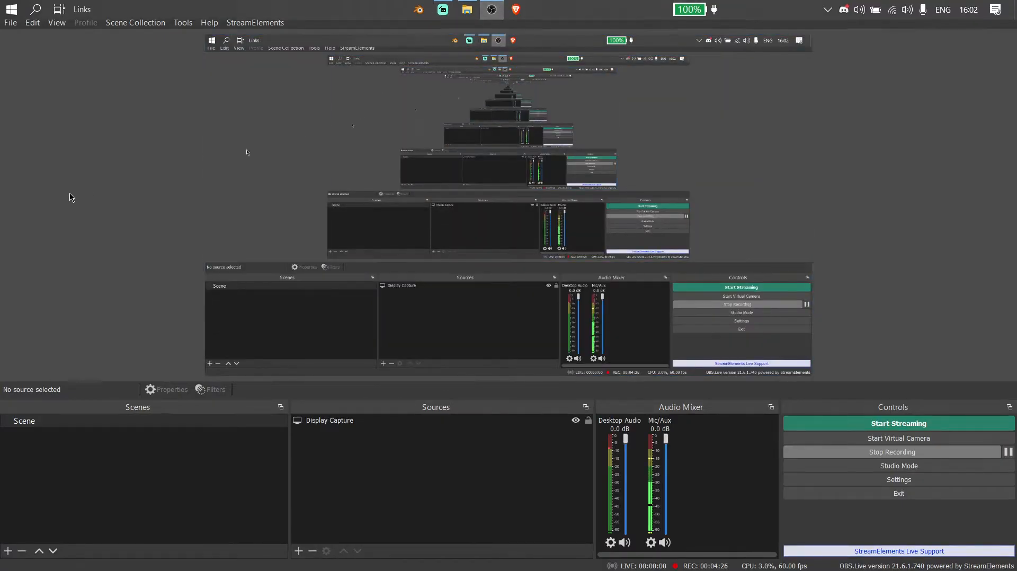
click(130, 25)
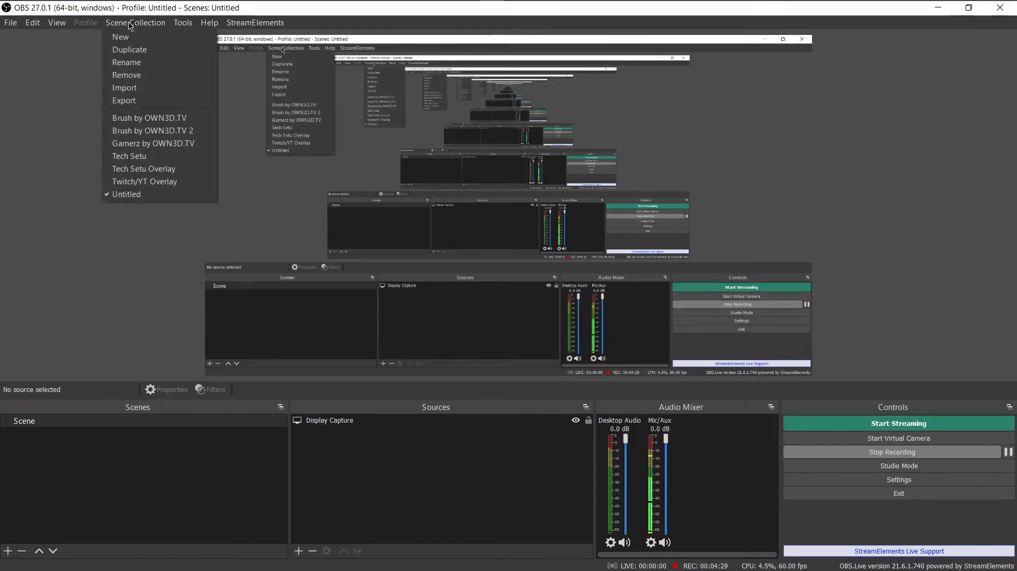
click(139, 91)
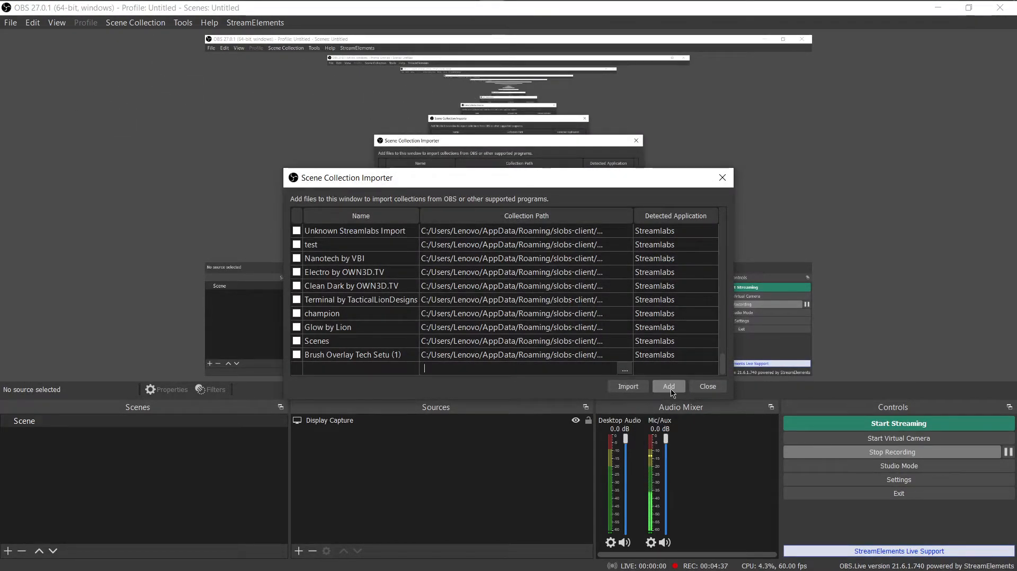
click(626, 387)
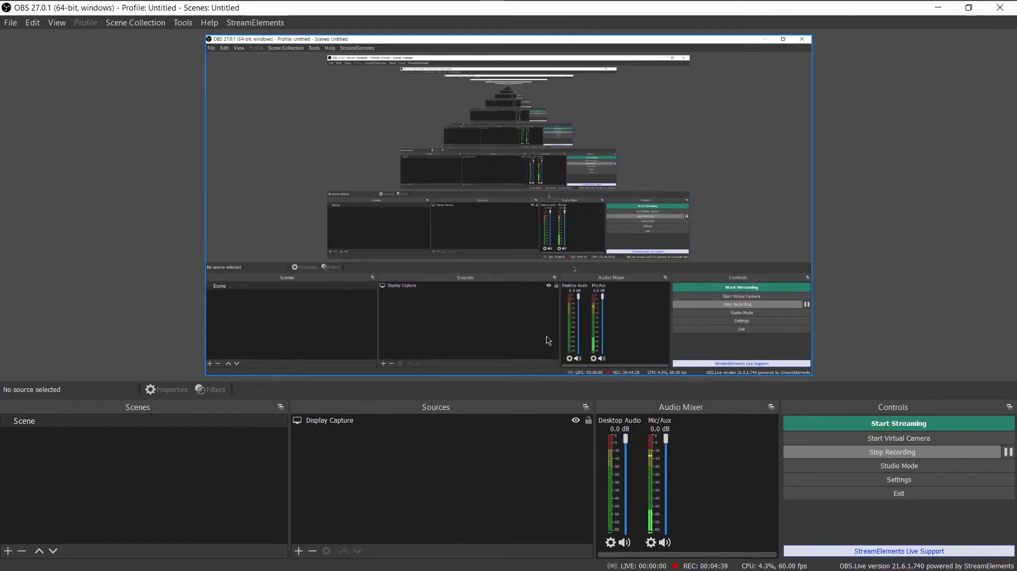
click(125, 23)
click(44, 83)
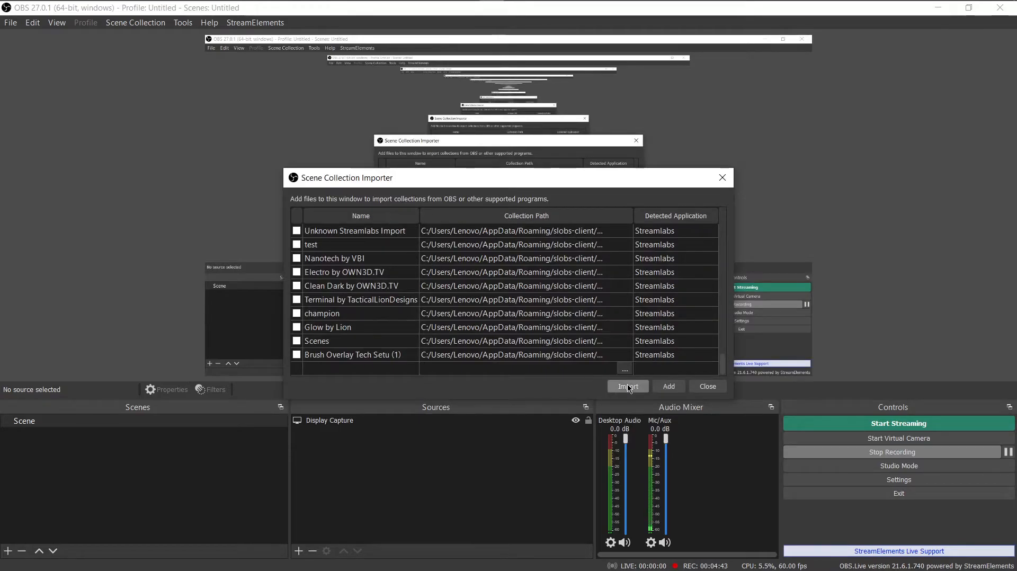
click(628, 387)
click(126, 22)
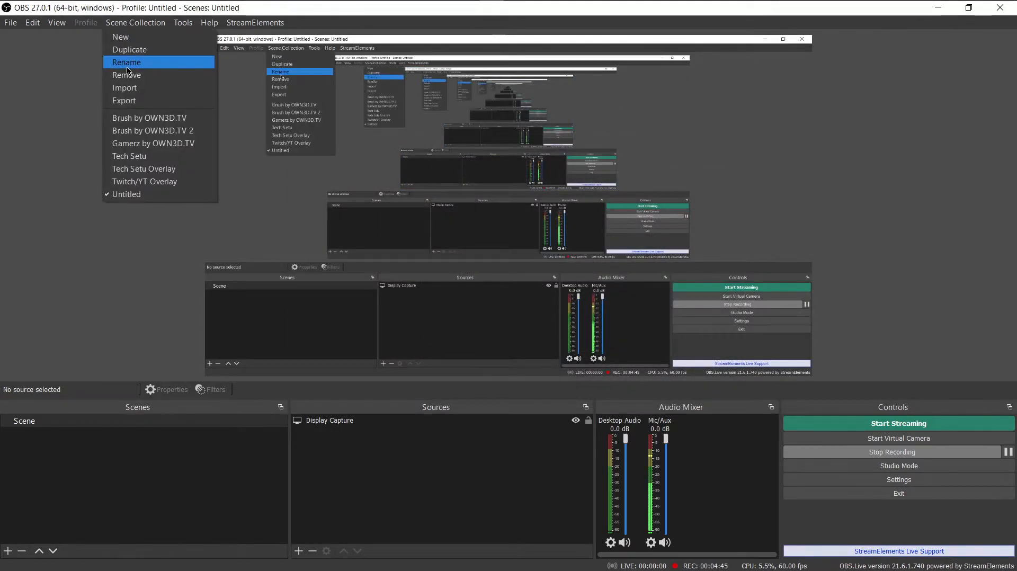
click(132, 87)
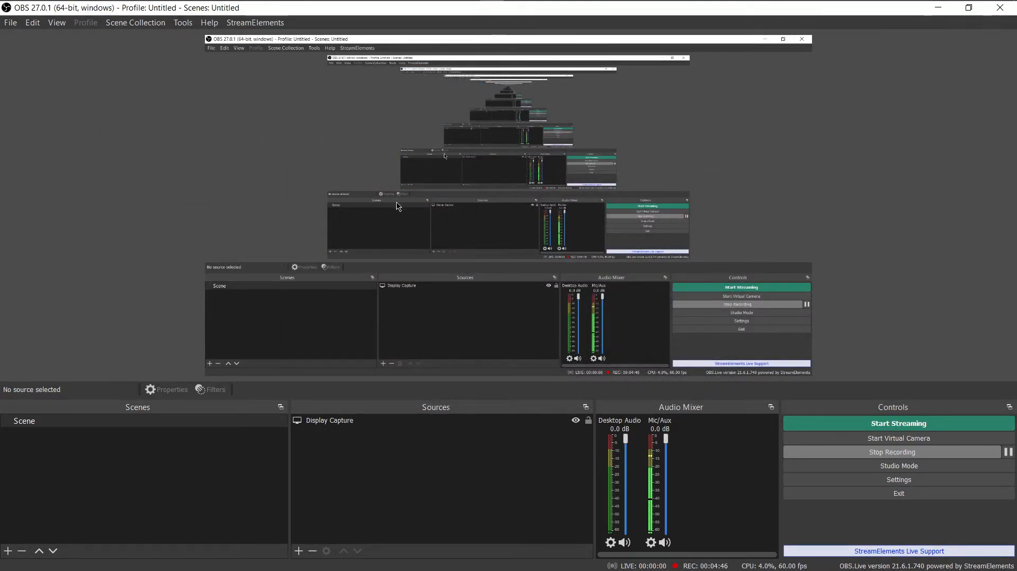
Step: Look over the importer's collection list, check the customized collection's name in Streamlabs OBS, and return to OBS Studio
scroll(356, 303, down, 5)
scroll(355, 301, up, 8)
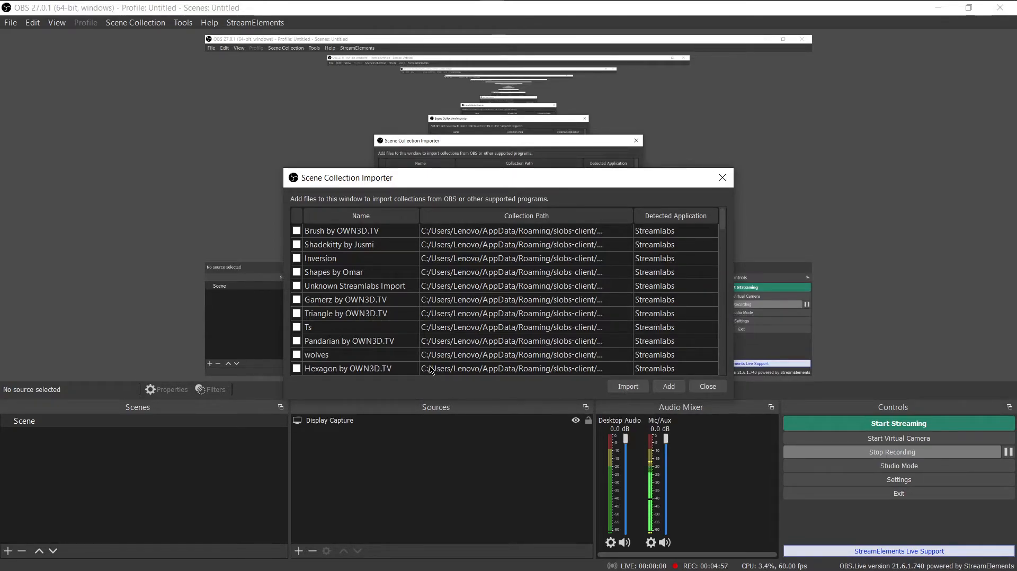
click(442, 4)
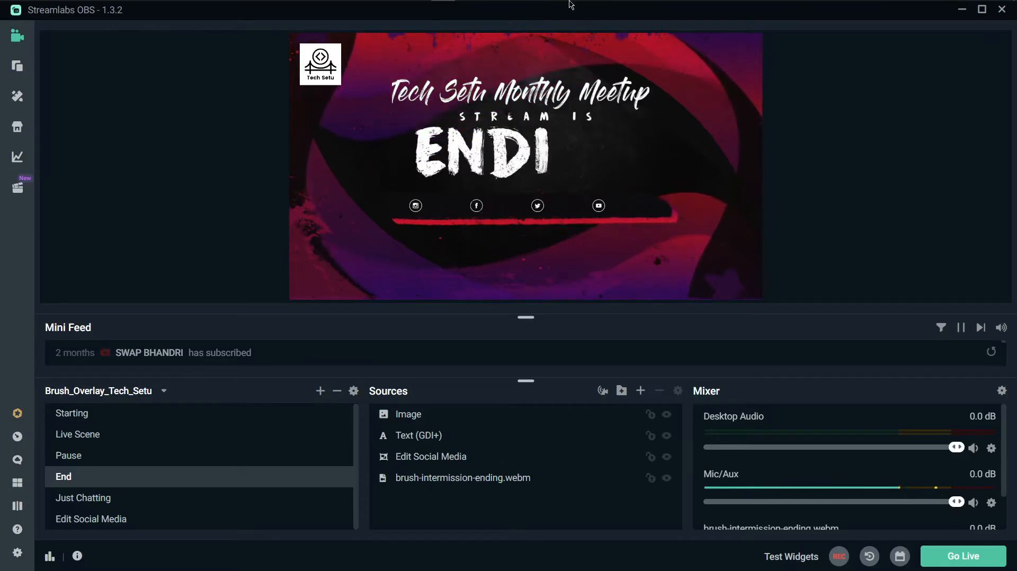
mouse_move(548, 3)
click(491, 10)
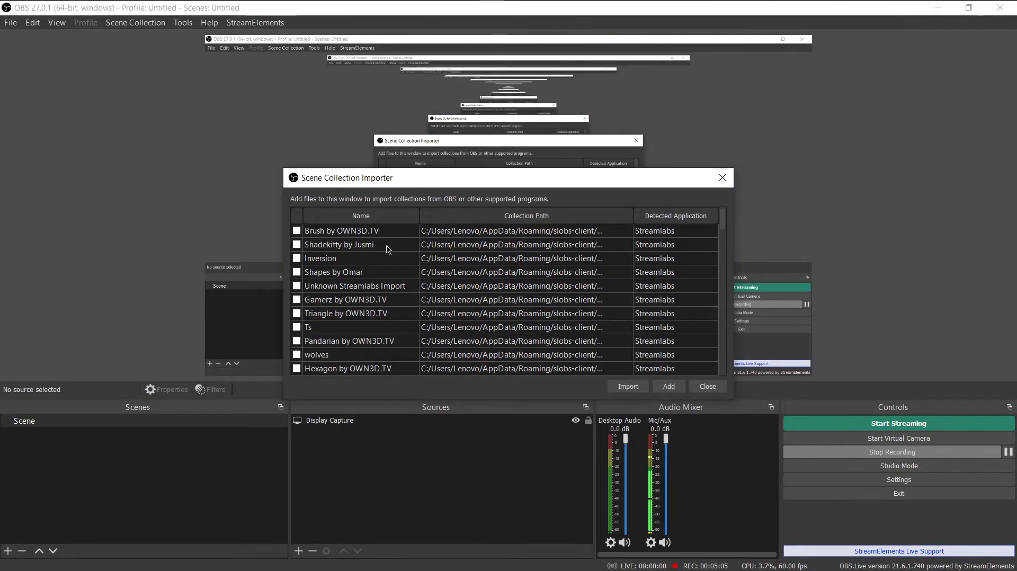
Step: Mark the Brush_Overlay_Tech_Setu collection in the Scene Collection Importer, and close the importer without importing
scroll(384, 259, down, 6)
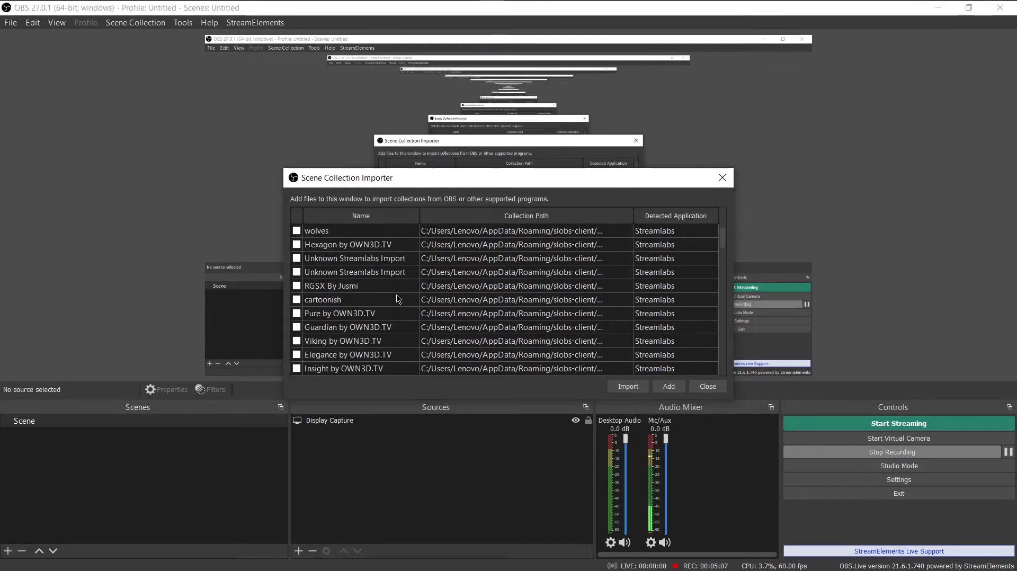
scroll(399, 299, down, 12)
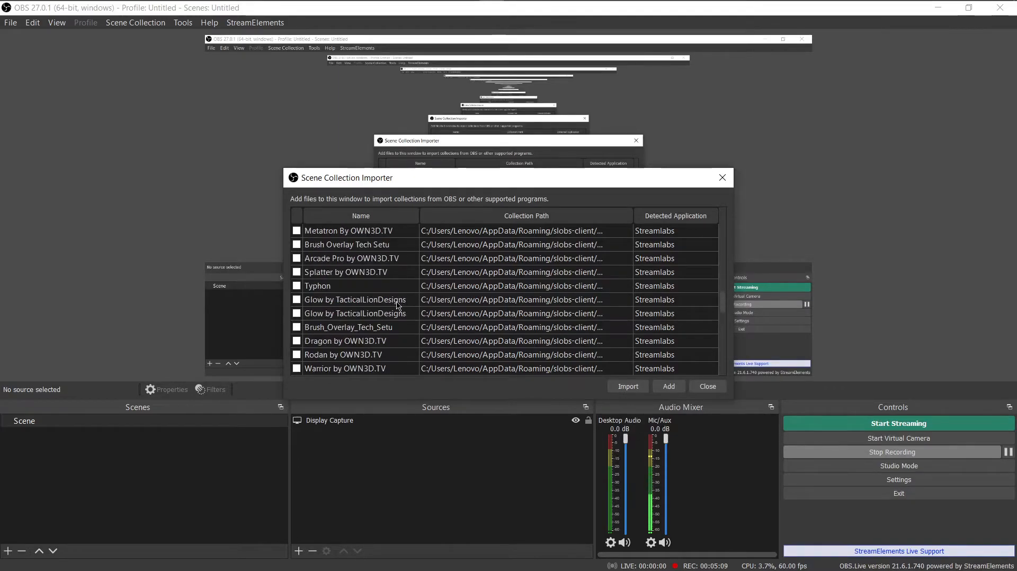
double_click(319, 286)
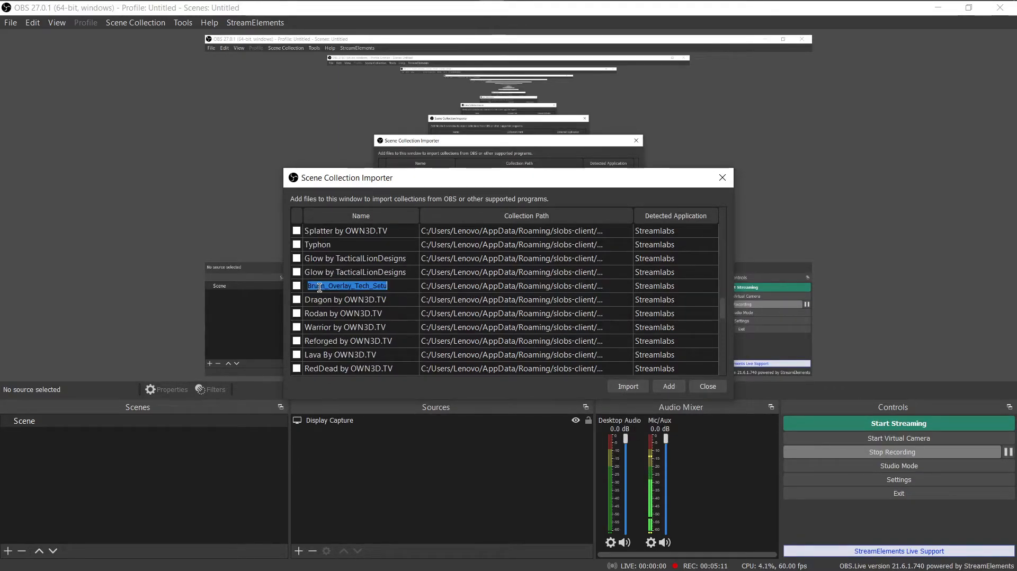
click(401, 287)
drag(410, 288, 282, 288)
click(296, 287)
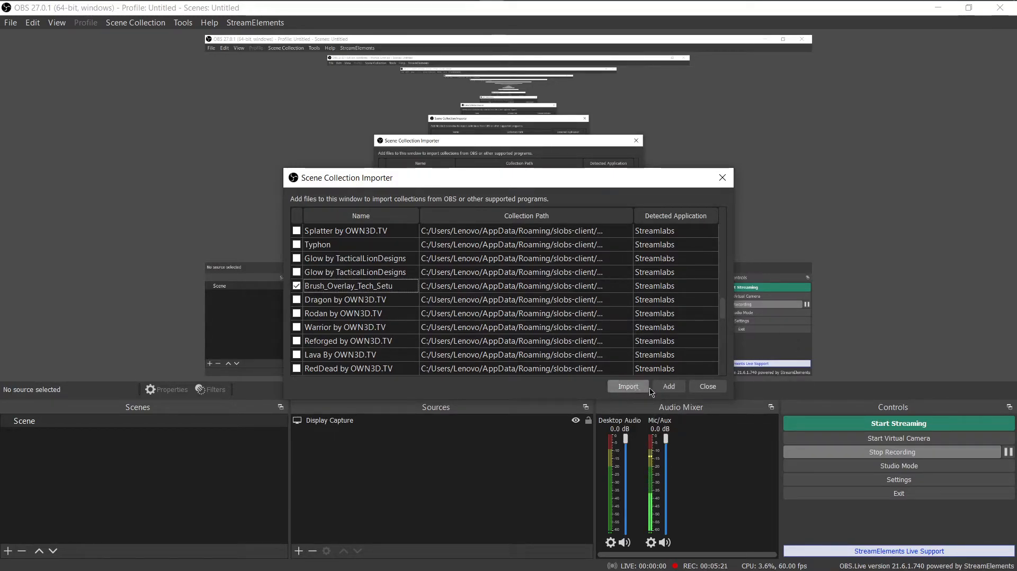
click(708, 386)
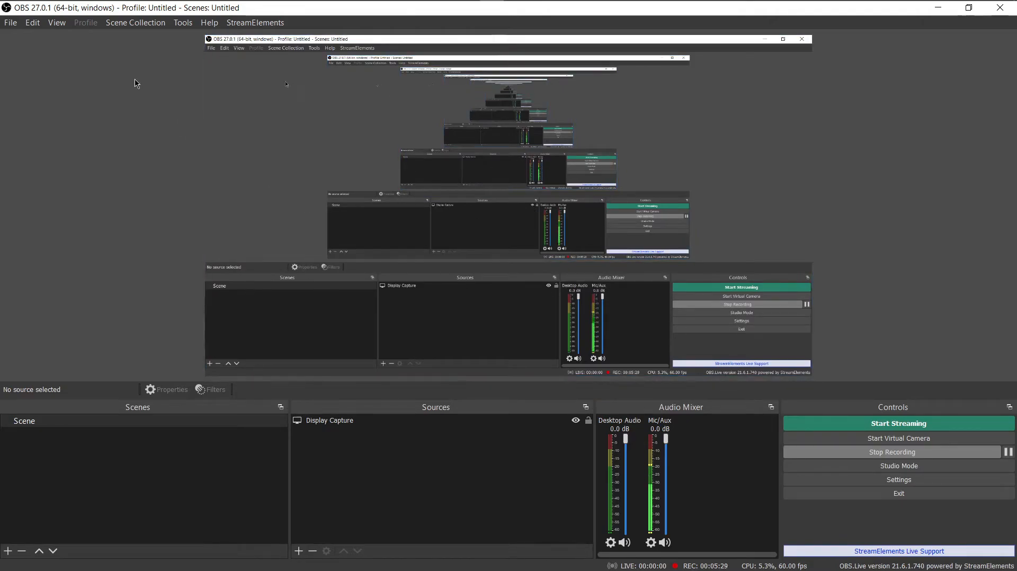
Step: Look at the list of available scene collections without switching to another one
click(133, 25)
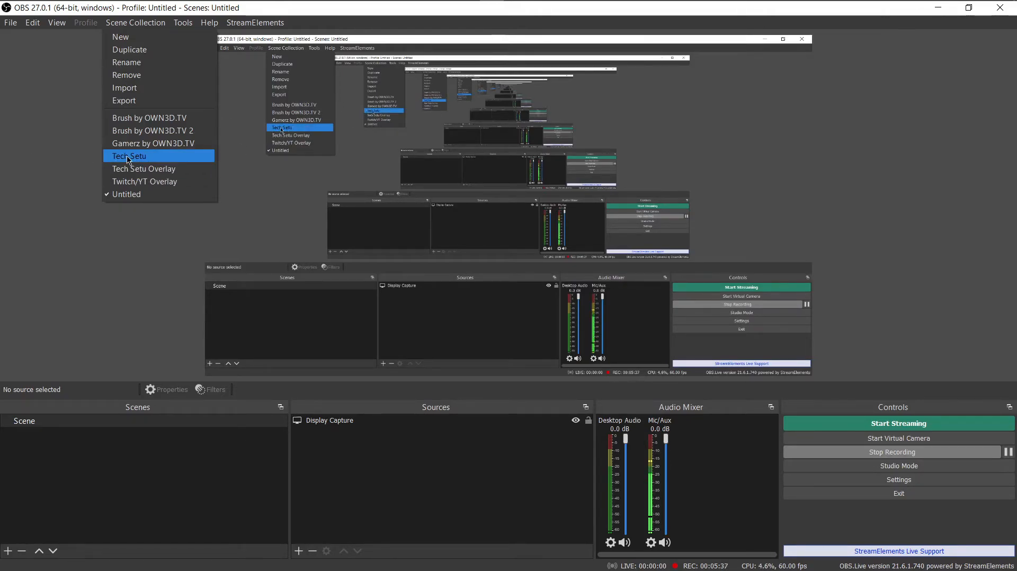
click(42, 186)
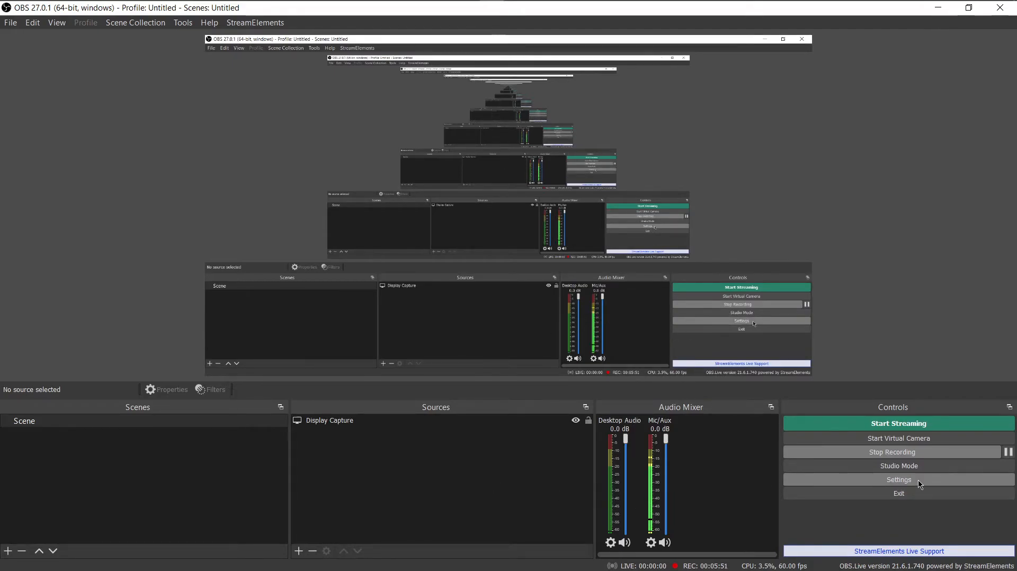
Step: Open the OBS Studio settings and look through the General options
click(942, 483)
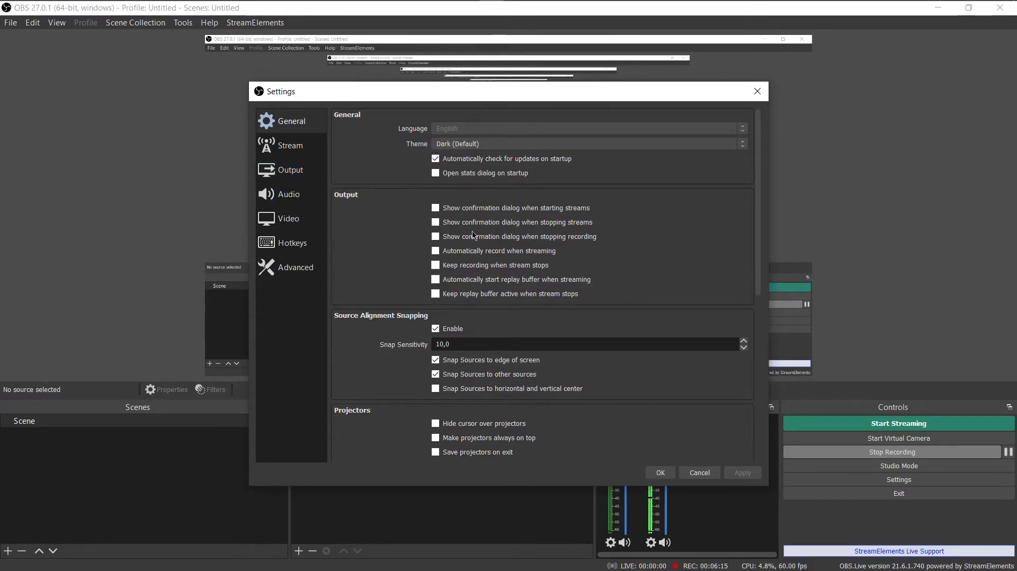
scroll(390, 329, down, 6)
scroll(392, 329, up, 6)
Step: Review the Stream settings, choosing YouTube - RTMPS as the service and examining the stream key field
click(280, 151)
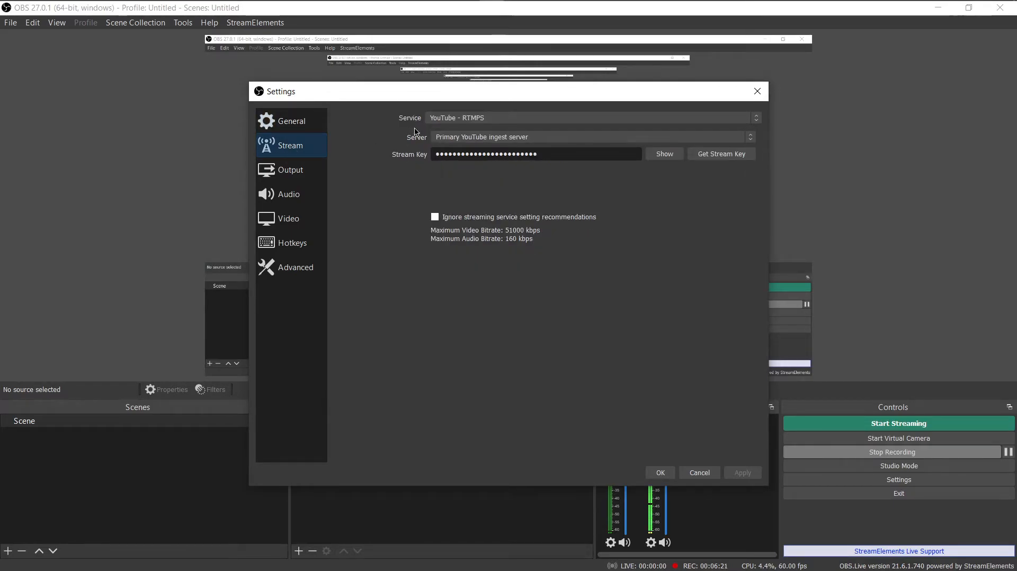
click(445, 117)
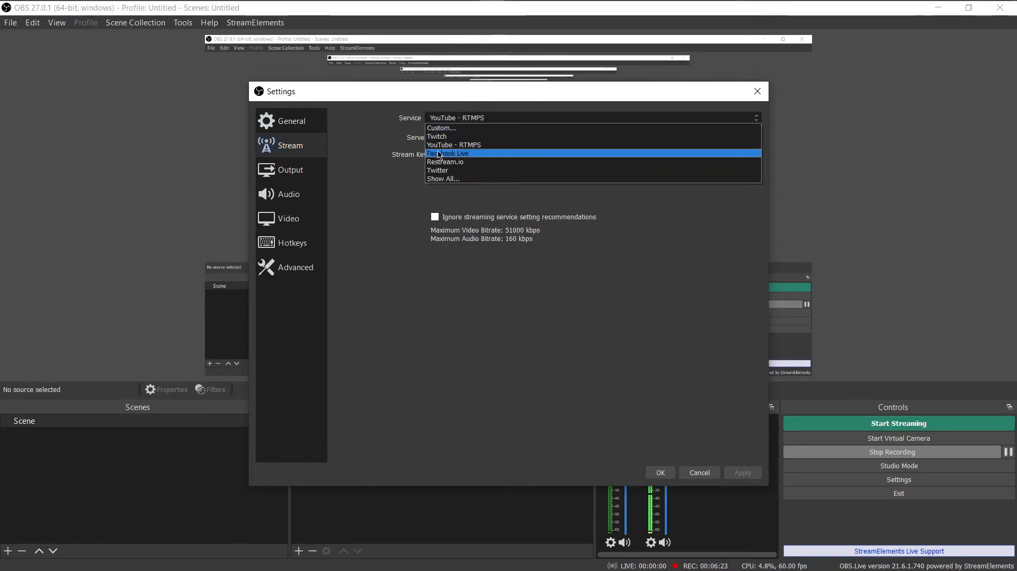
click(479, 147)
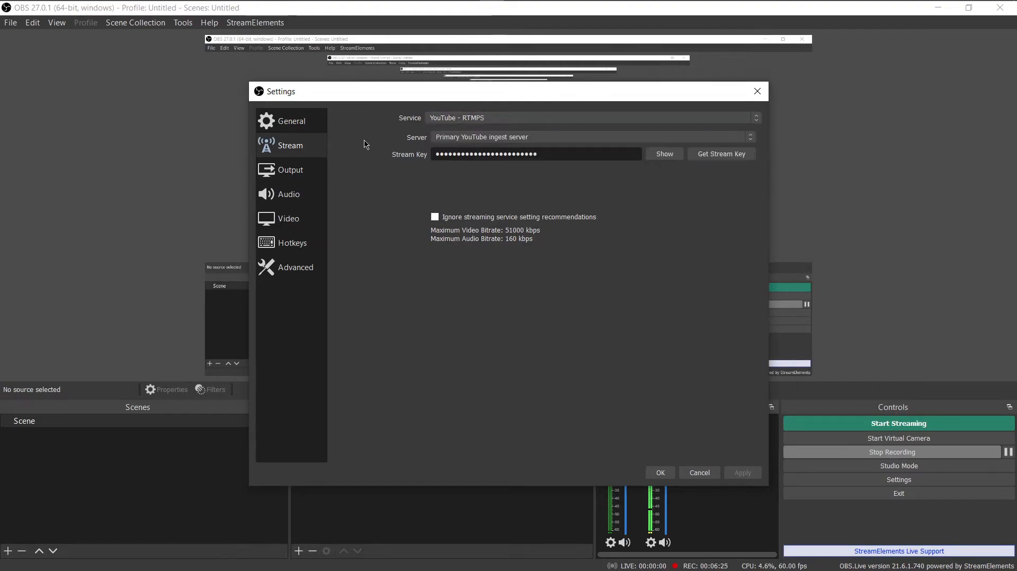
drag(570, 156, 381, 154)
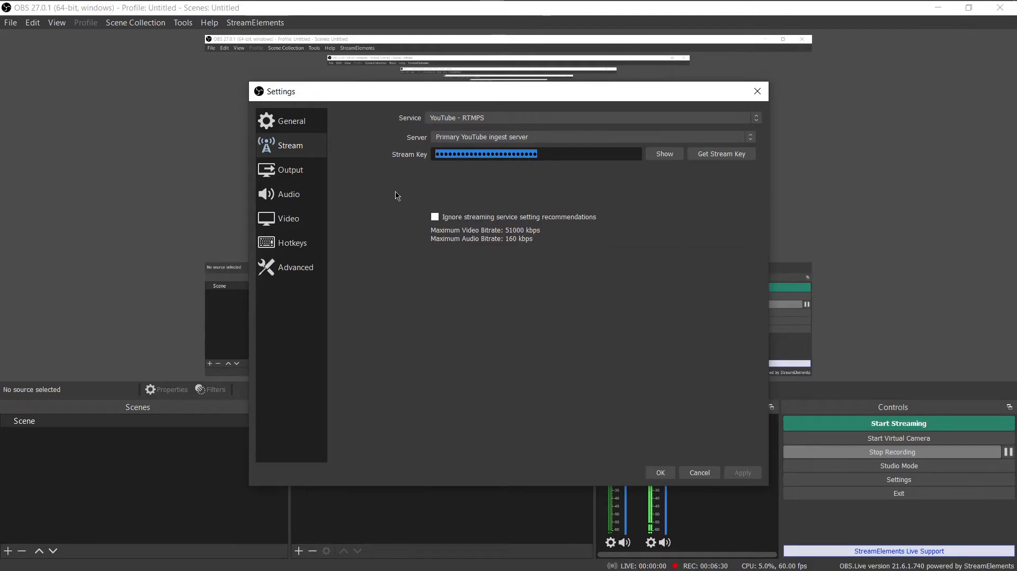
click(563, 157)
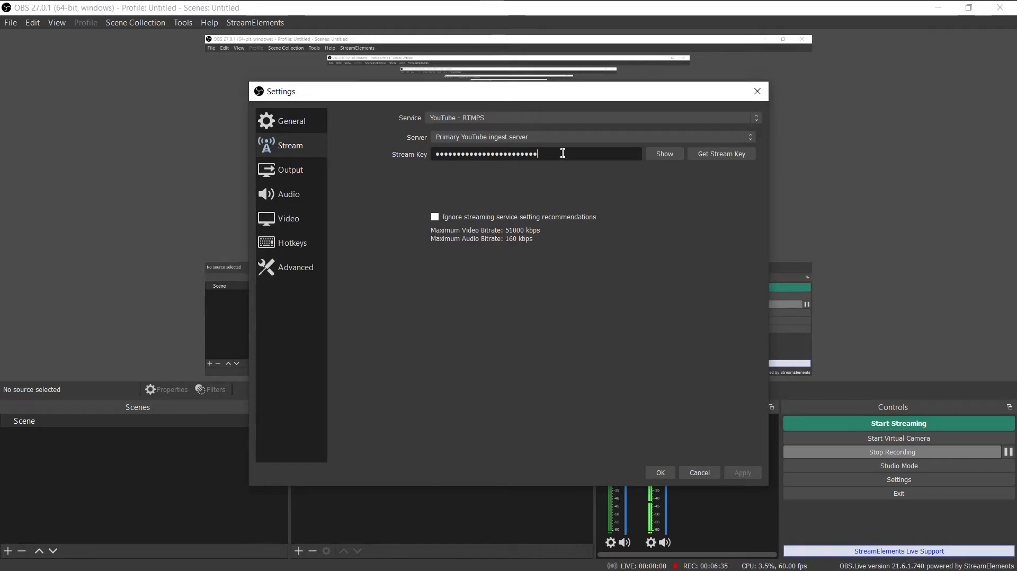
drag(563, 154, 414, 157)
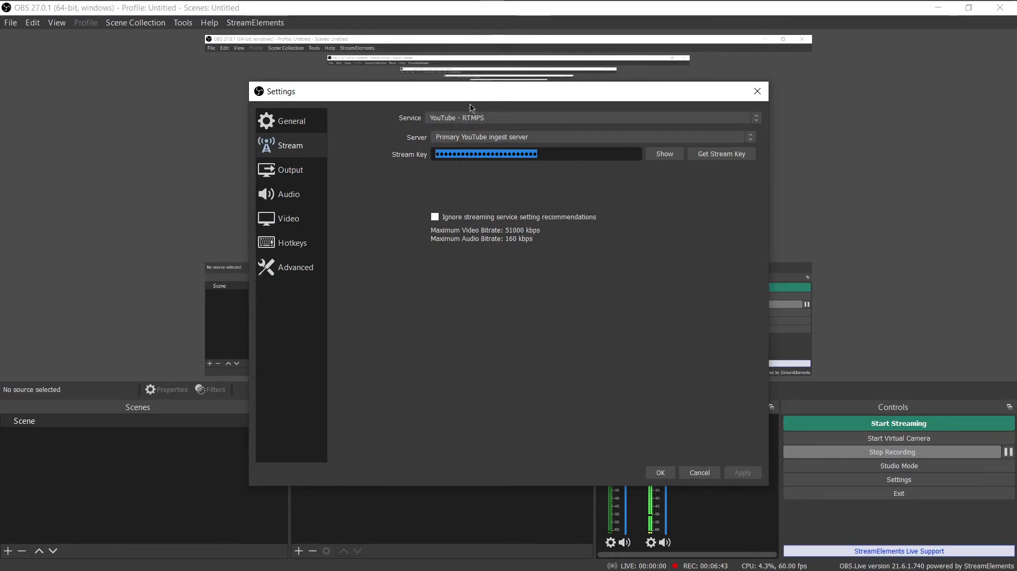
Step: Examine the streaming Output settings, including rate control, bitrate, keyframe interval, preset, profile and max B-frames
click(279, 178)
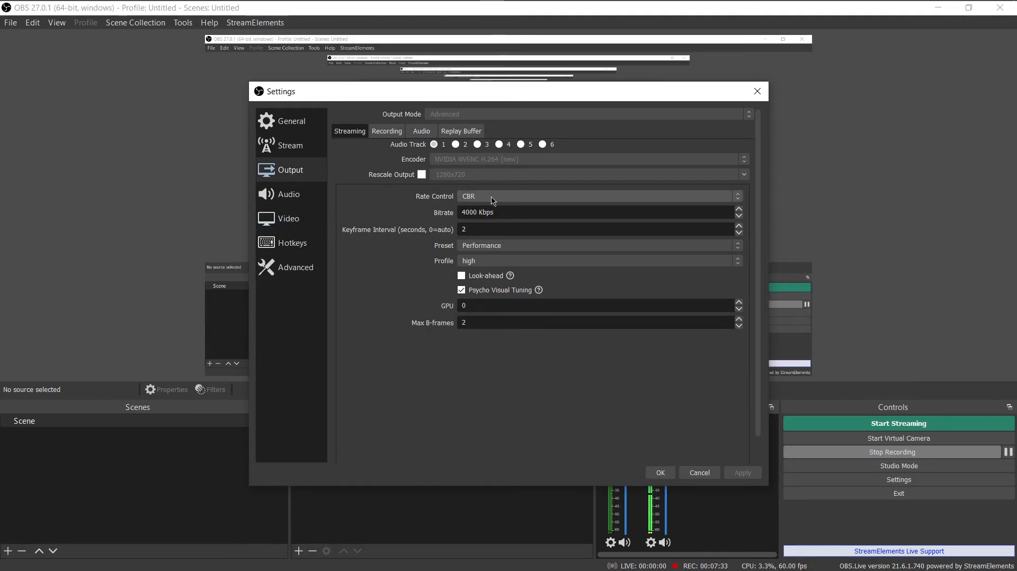
drag(466, 213, 449, 213)
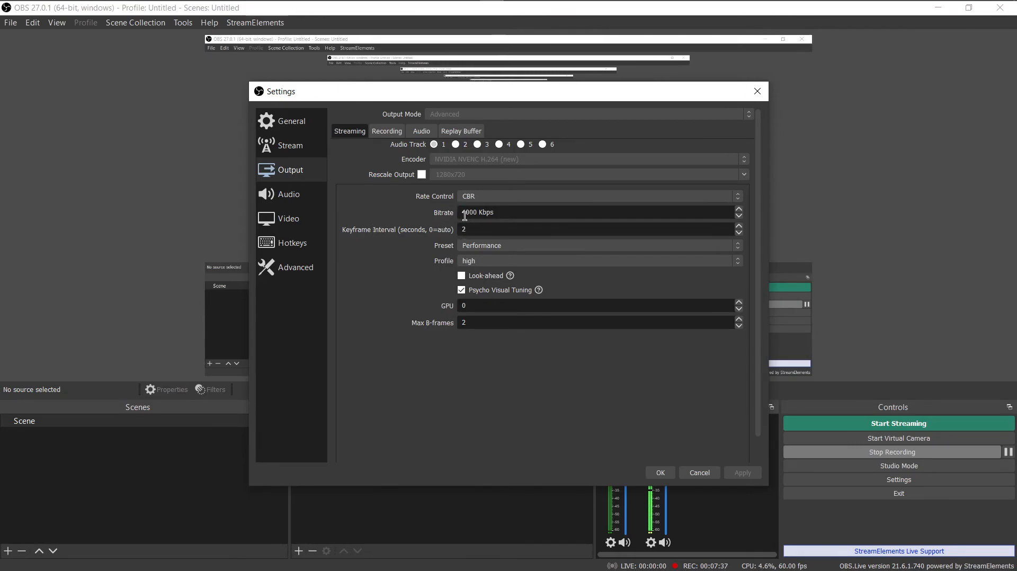
click(368, 216)
click(496, 249)
click(364, 256)
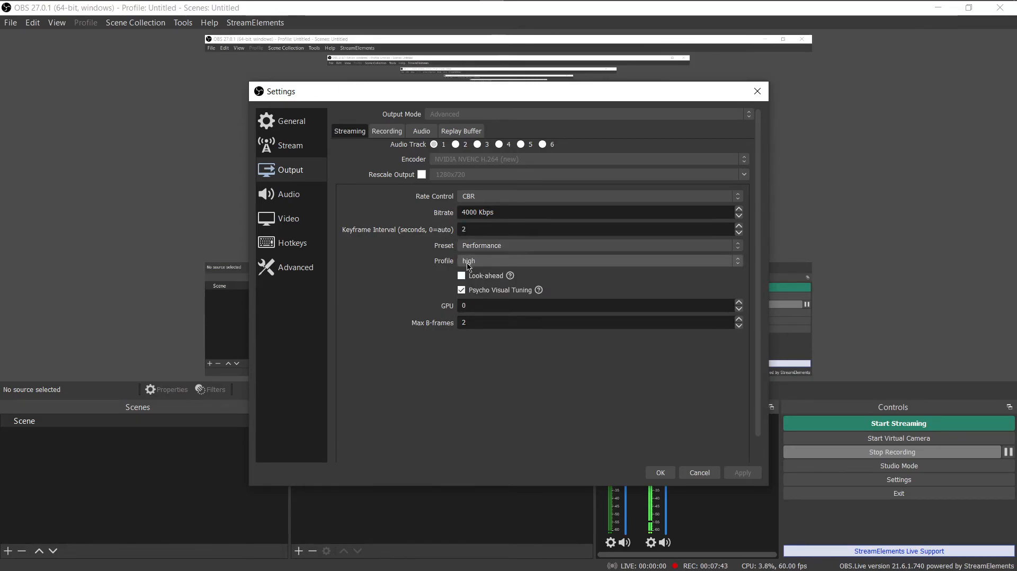
click(470, 261)
click(439, 267)
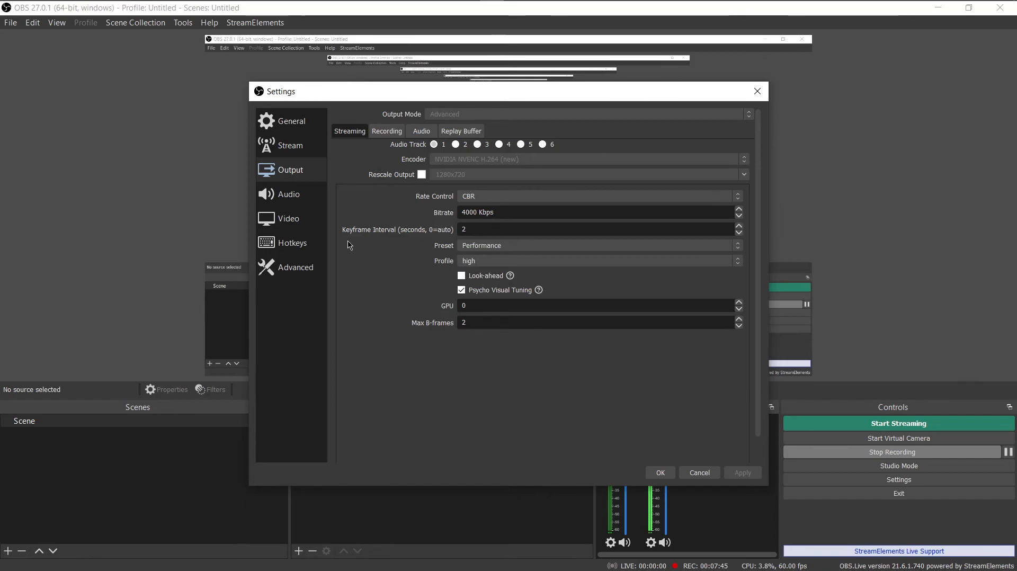
double_click(458, 325)
click(443, 337)
Step: Review the Audio devices and the Video resolution and FPS settings, and close the settings with confirmation
click(297, 200)
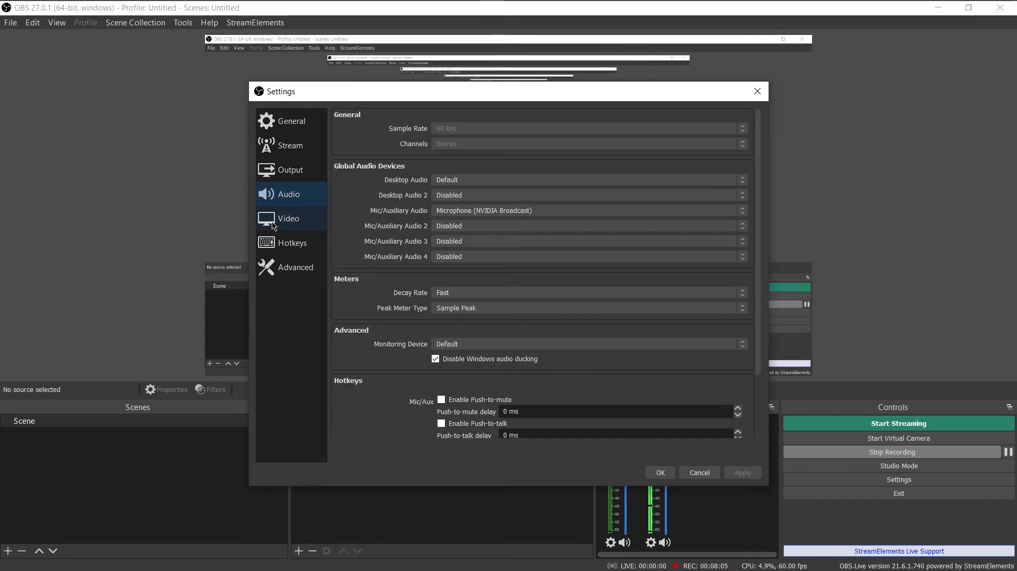
click(290, 220)
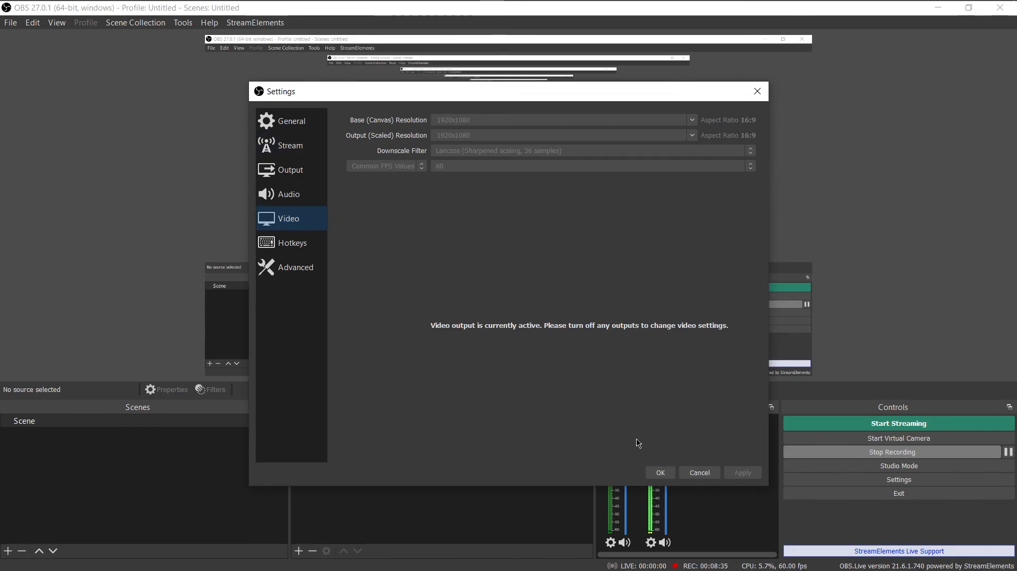
click(658, 475)
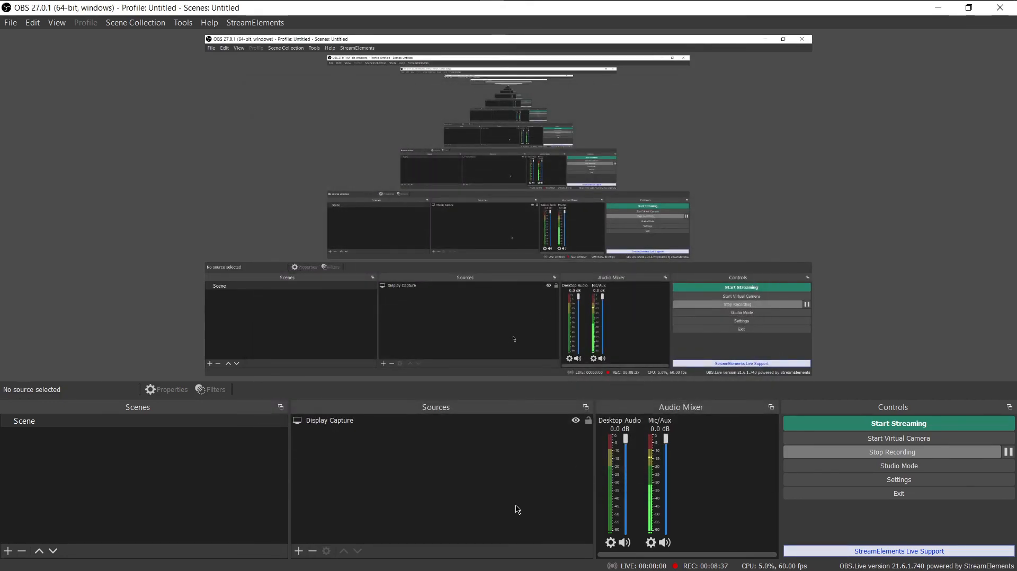